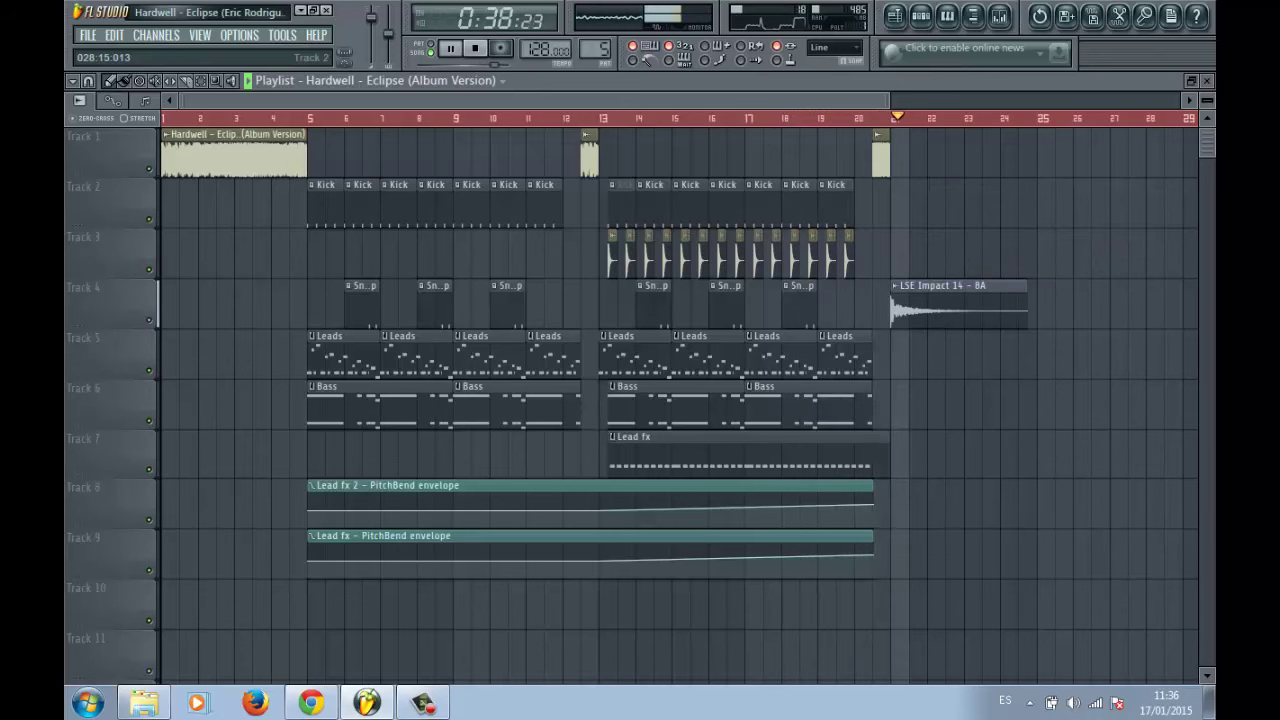
Stop the song, leave the playlist and show the Unsorted channels in the channel rack.
click(479, 50)
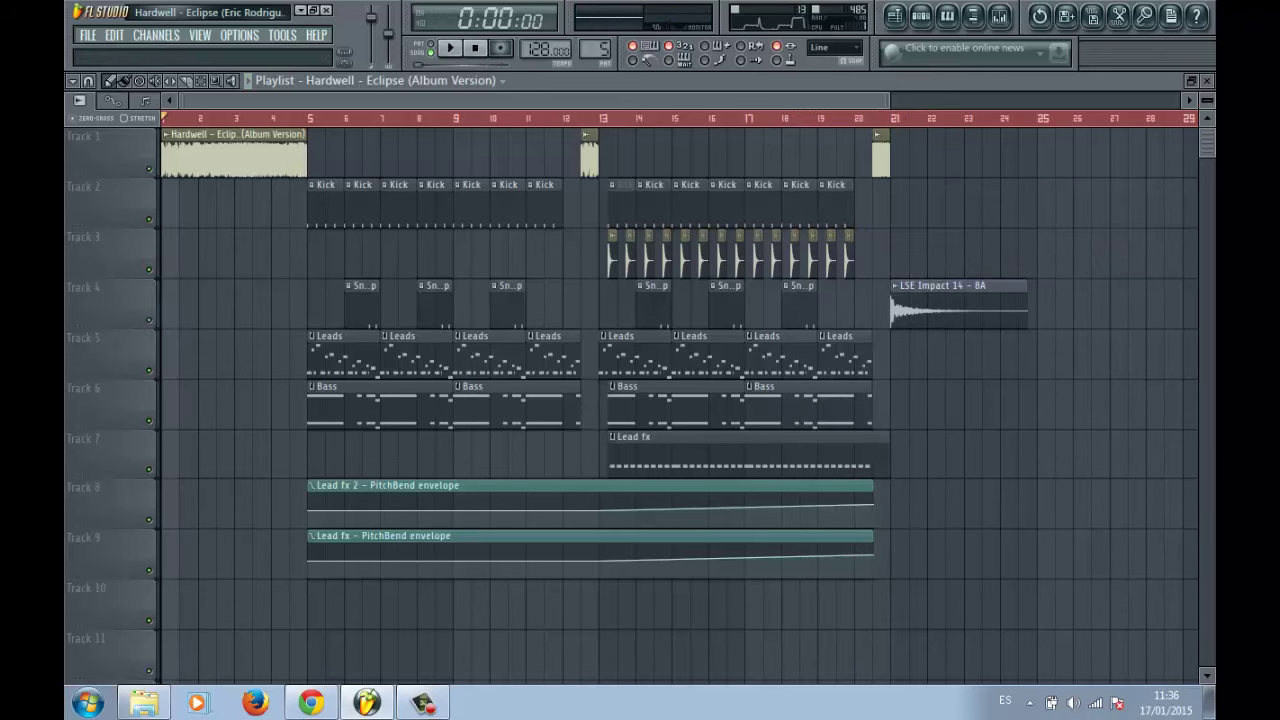
click(1208, 80)
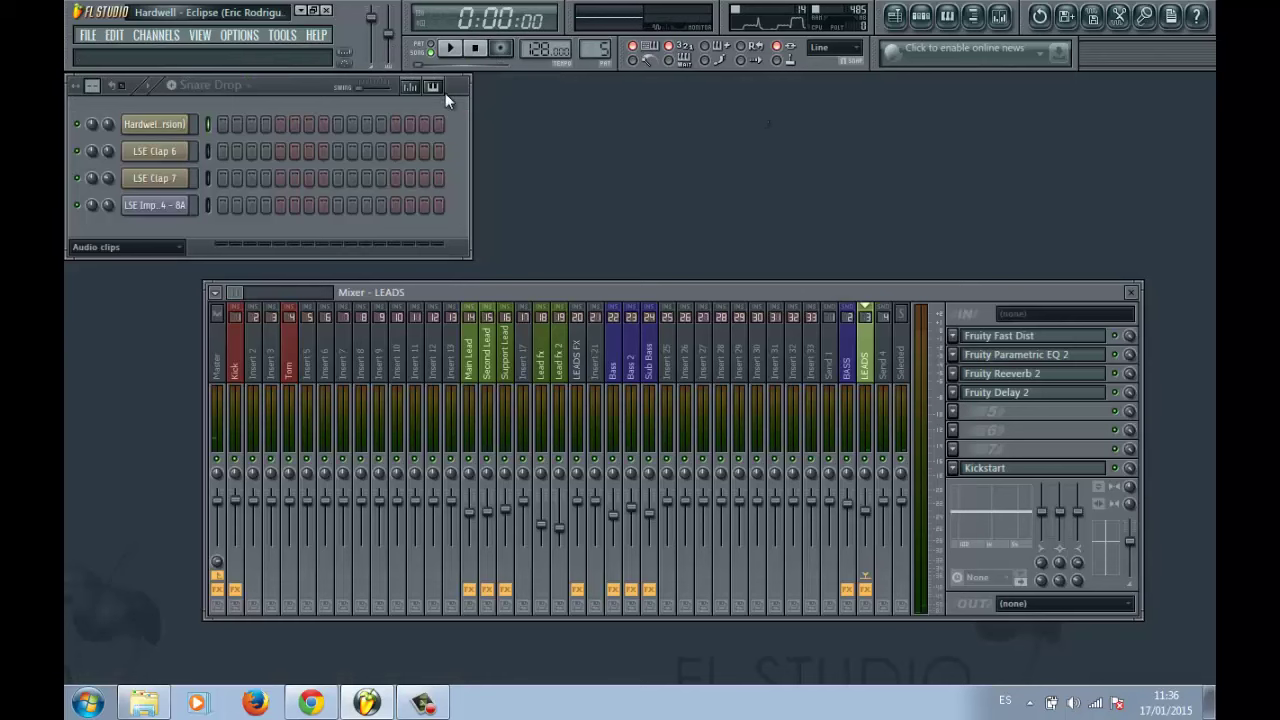
click(120, 247)
click(85, 323)
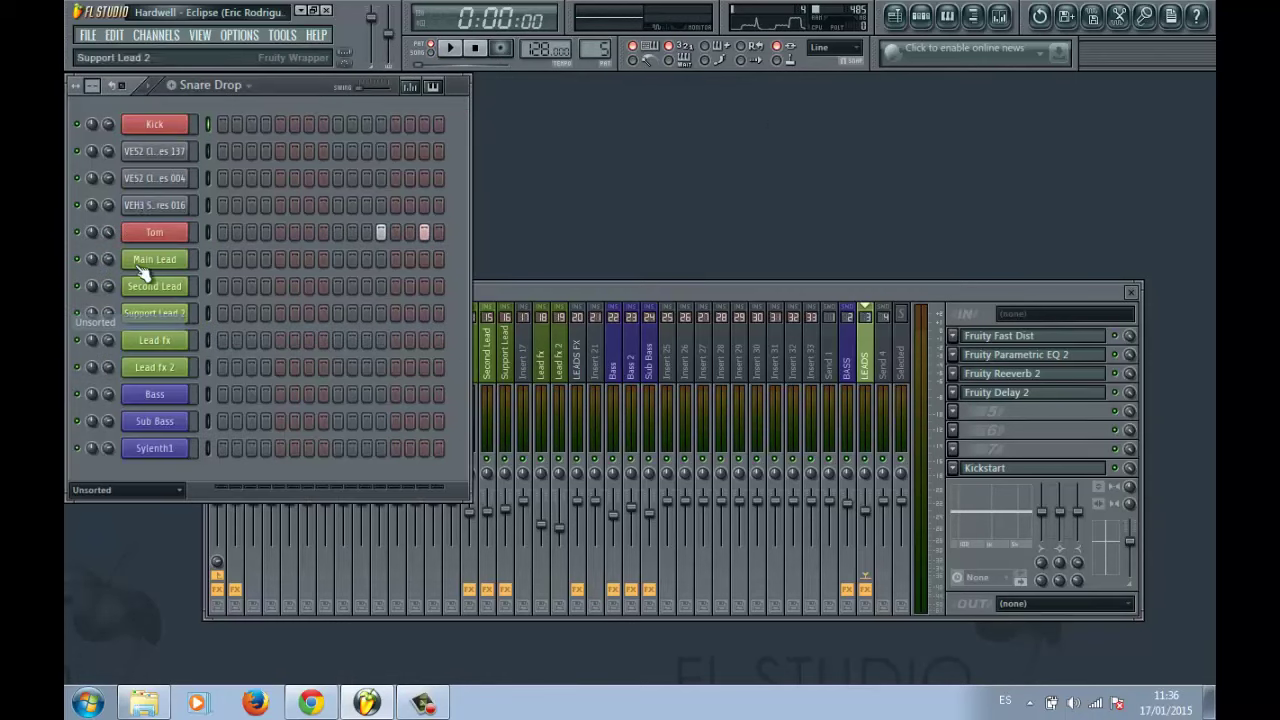
Play the Kick pattern, inspect the Fruity Parametric EQ 2 on the Kick mixer track, and stop playback.
click(232, 95)
click(237, 109)
key(space)
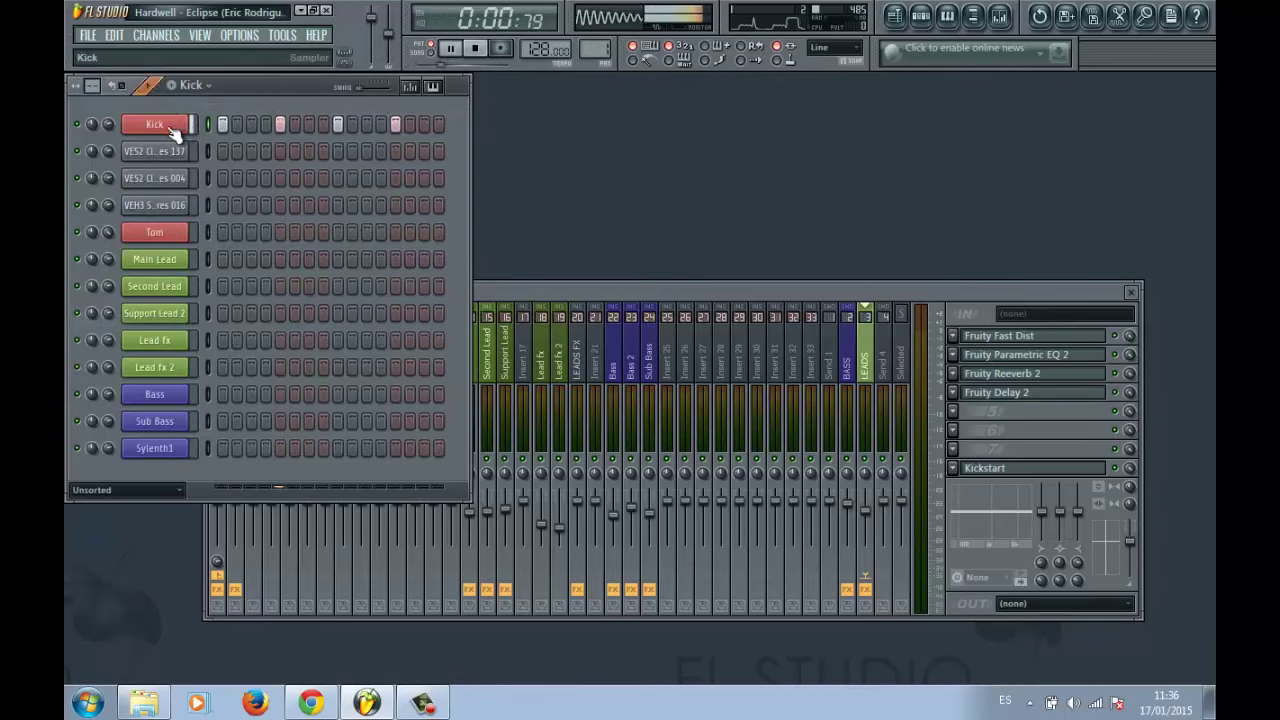
click(176, 133)
click(634, 137)
click(966, 334)
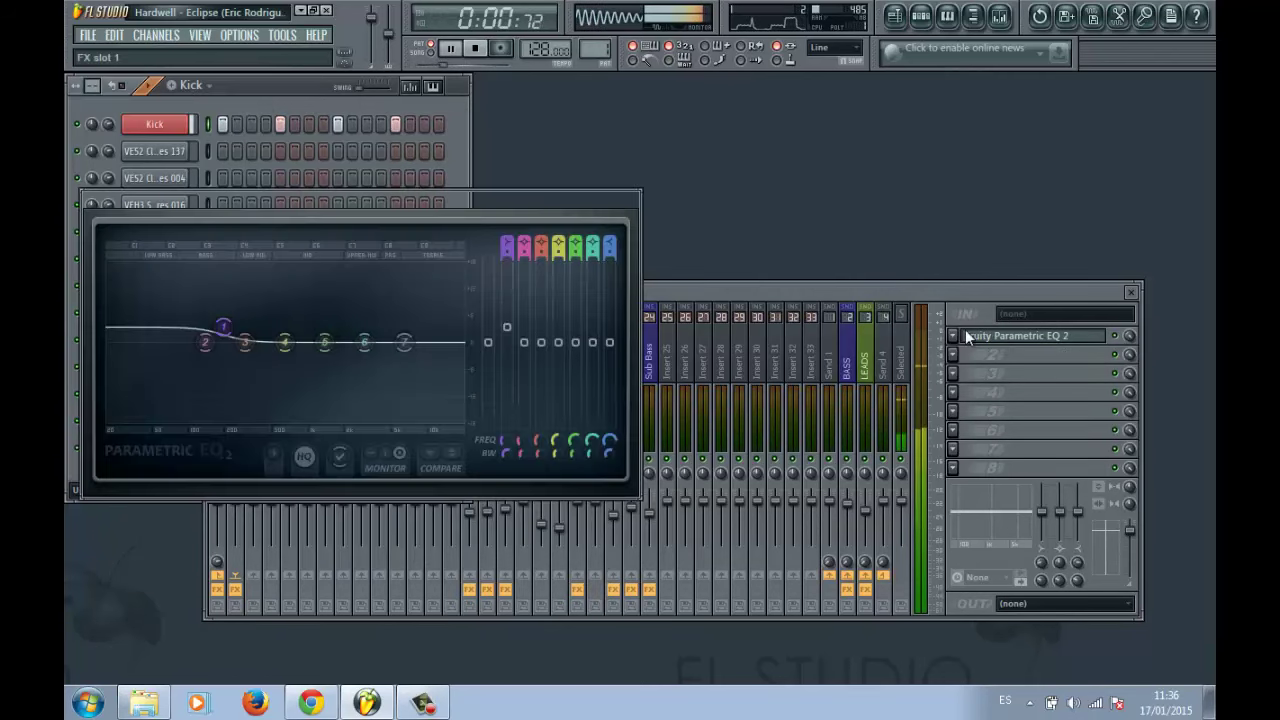
click(622, 190)
key(space)
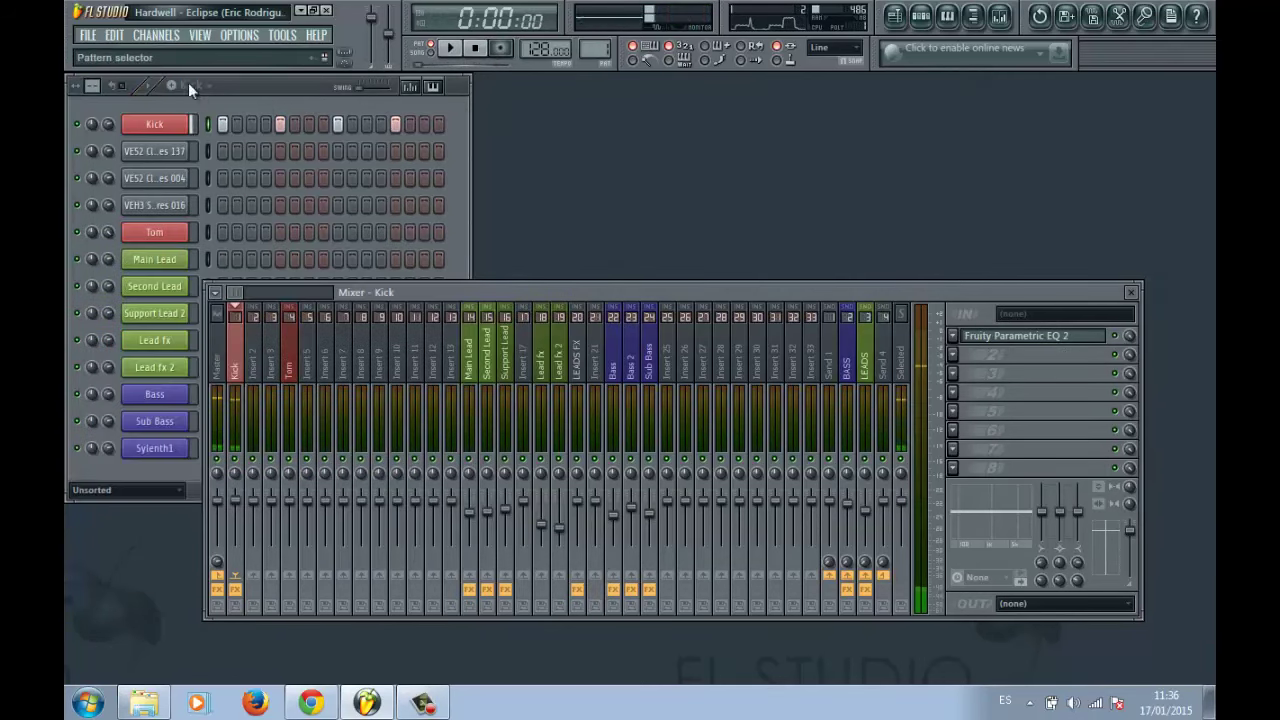
Play the Leads pattern and view the Main Lead melody in the piano roll.
click(188, 87)
click(198, 129)
click(449, 48)
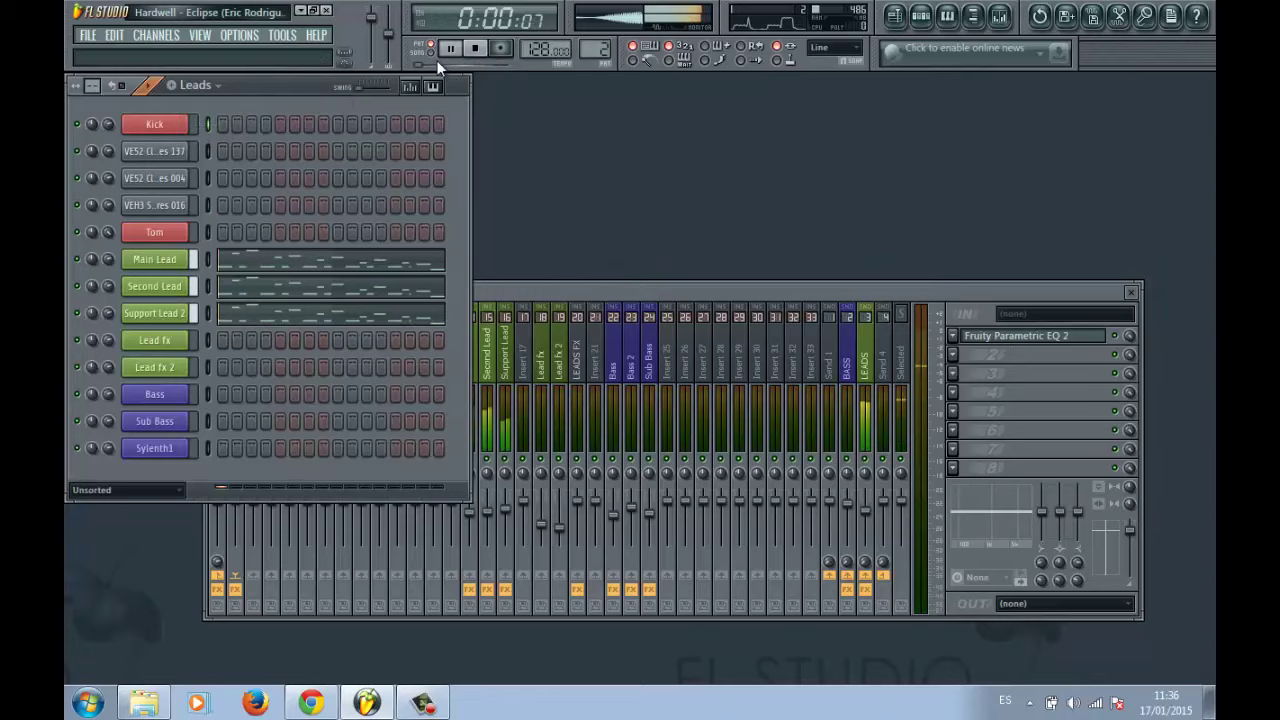
click(255, 265)
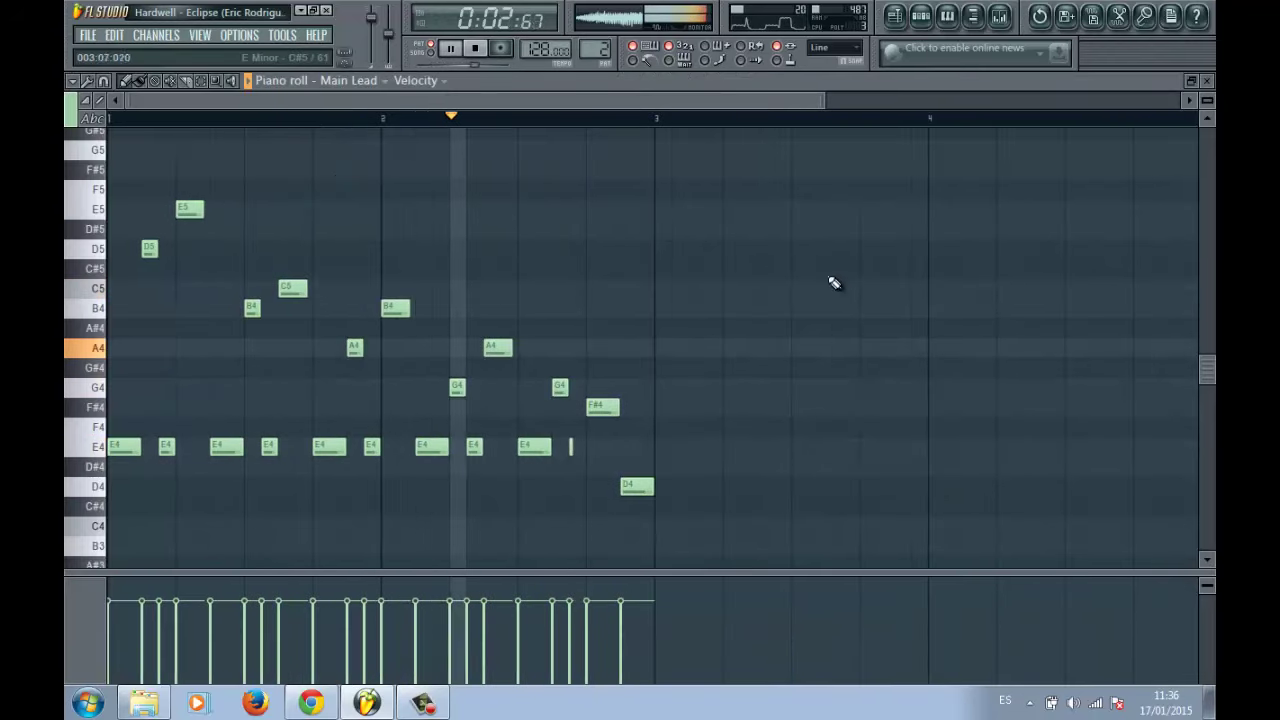
click(1208, 82)
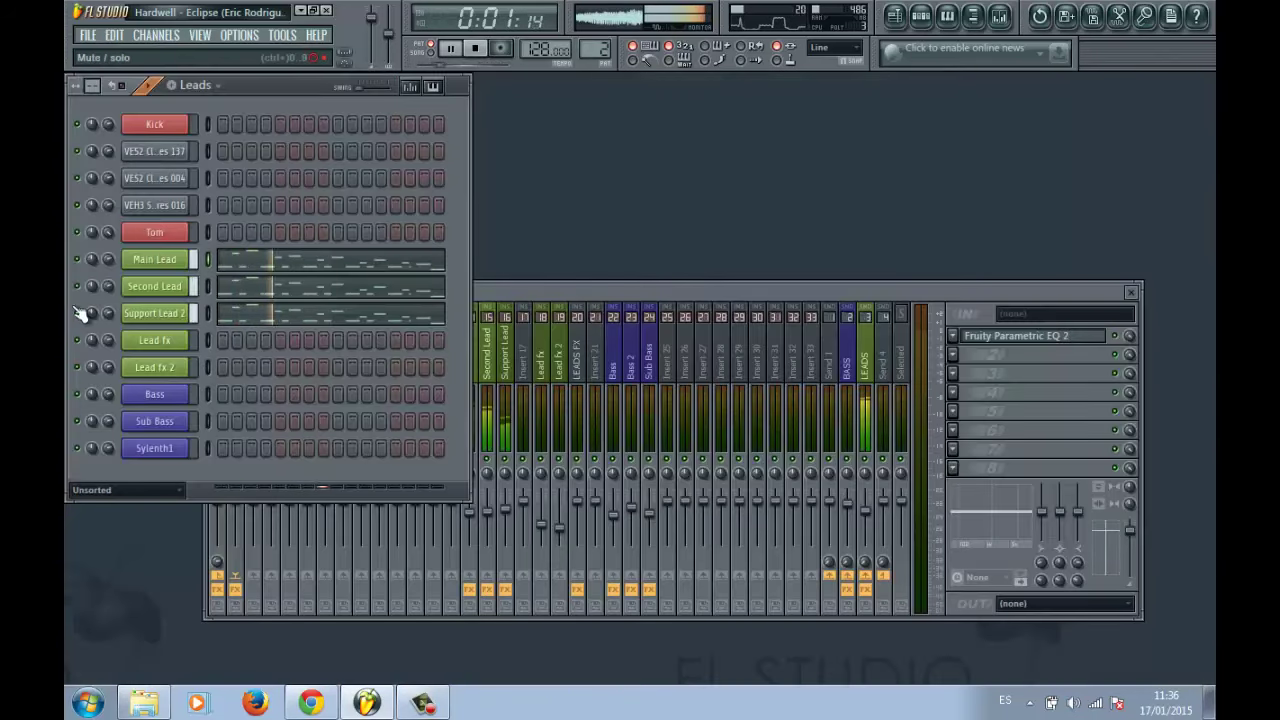
Inspect the Main Lead's Sylenth1 settings and the Fruity Parametric EQ 2 on its mixer track.
click(155, 259)
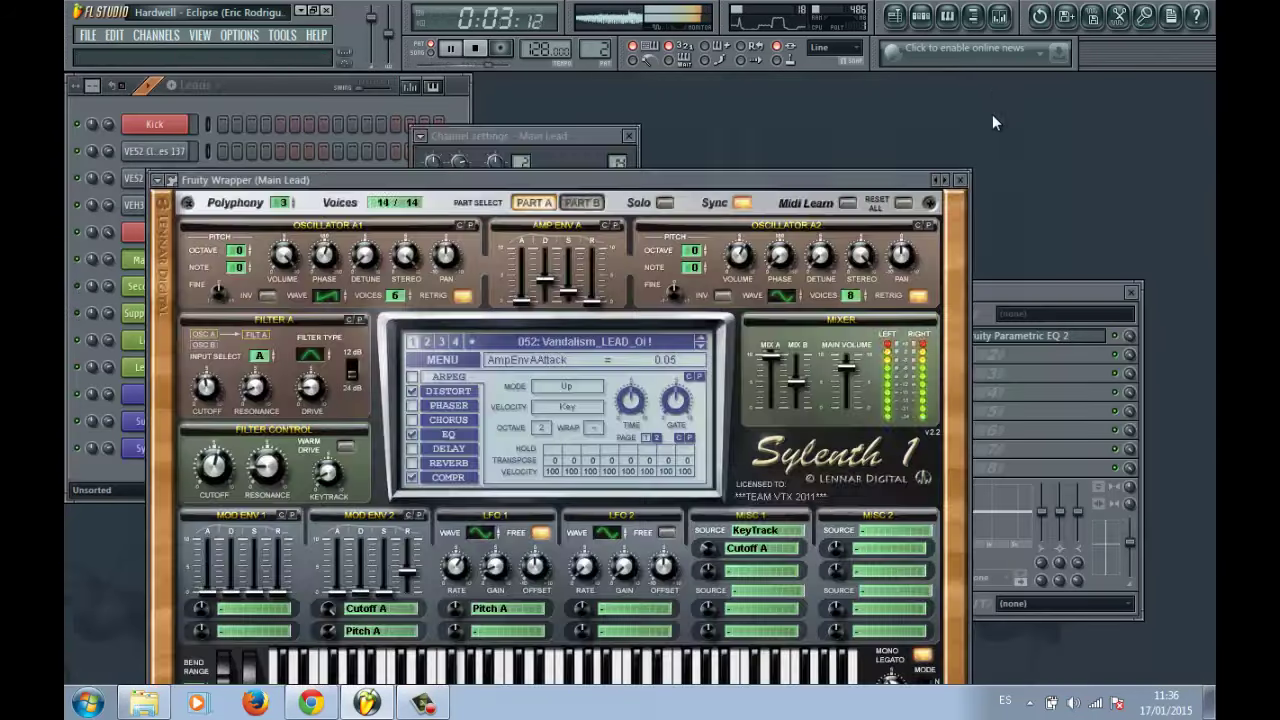
click(967, 182)
click(859, 292)
click(988, 340)
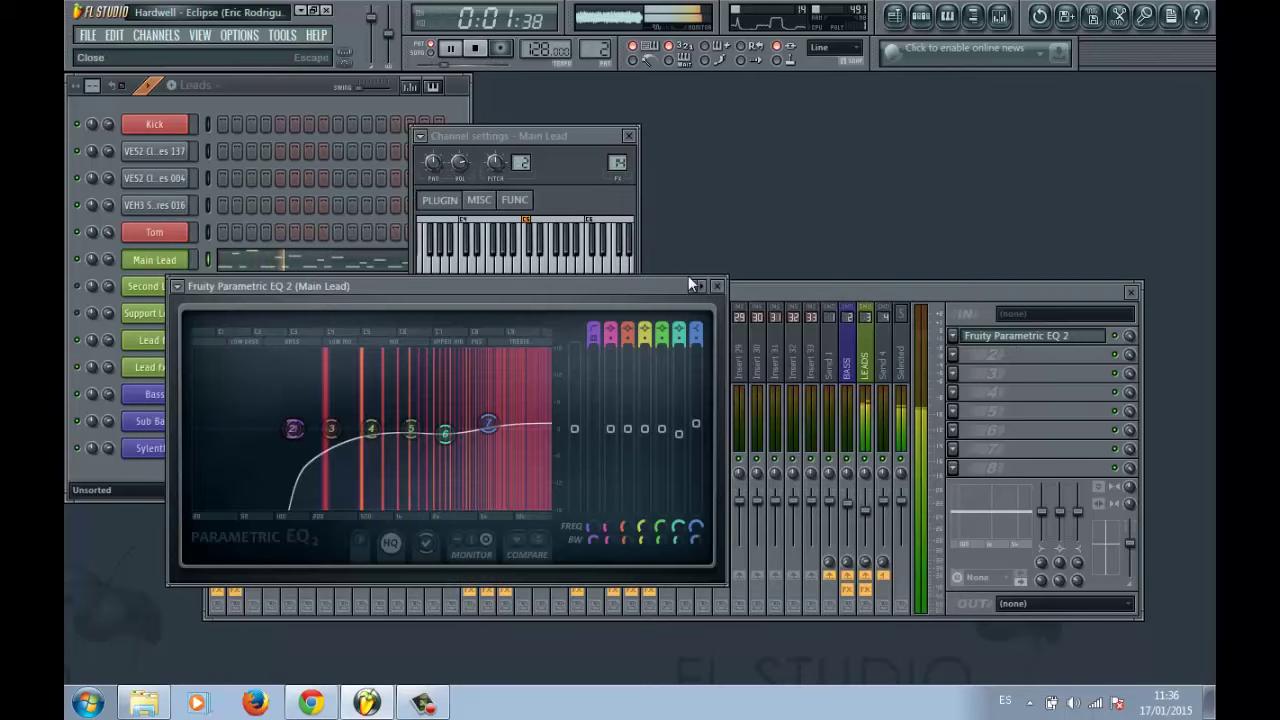
click(716, 288)
Isolate the Second Lead and inspect its synth settings and the Fruity Parametric EQ 2 on its mixer track.
click(77, 266)
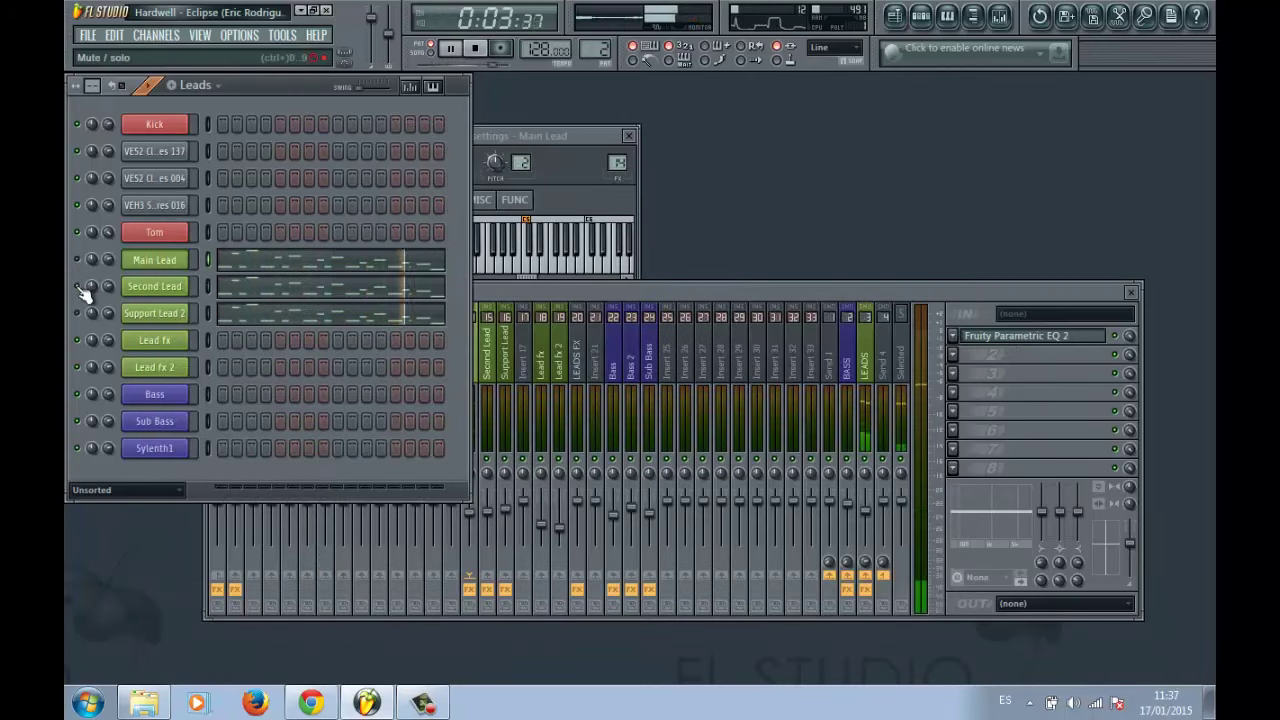
click(155, 286)
click(689, 196)
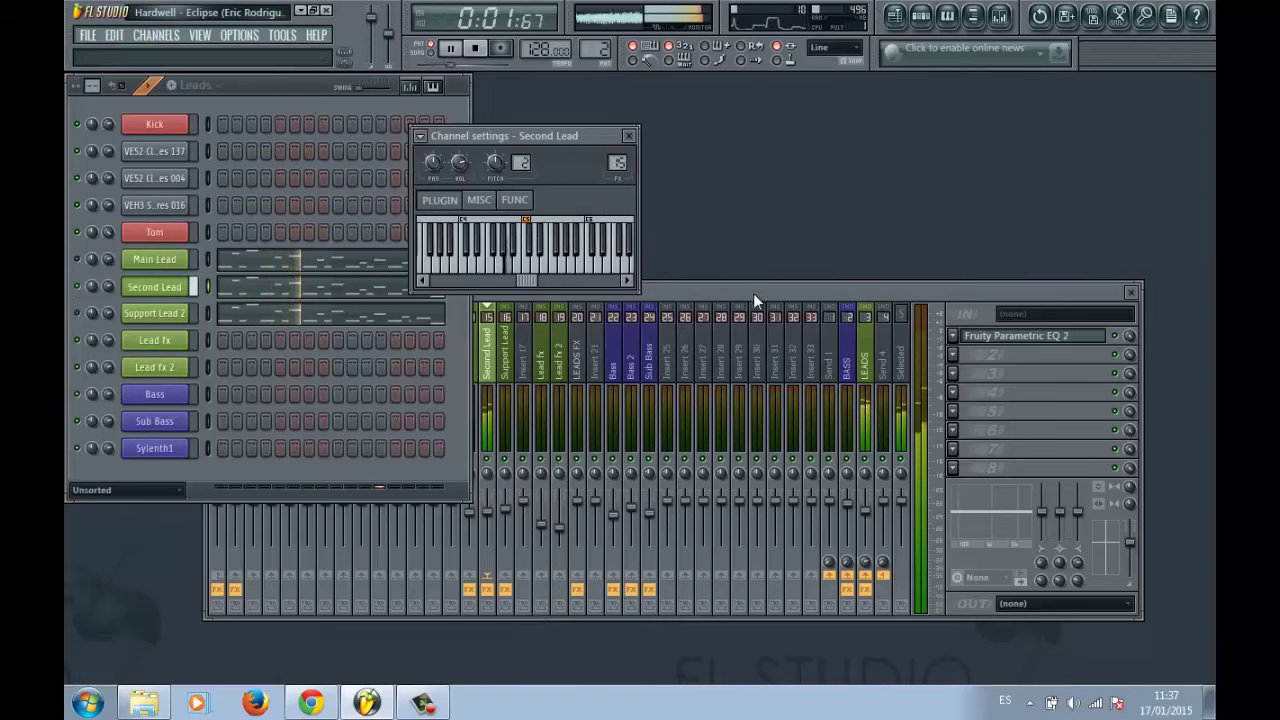
click(1017, 338)
click(630, 200)
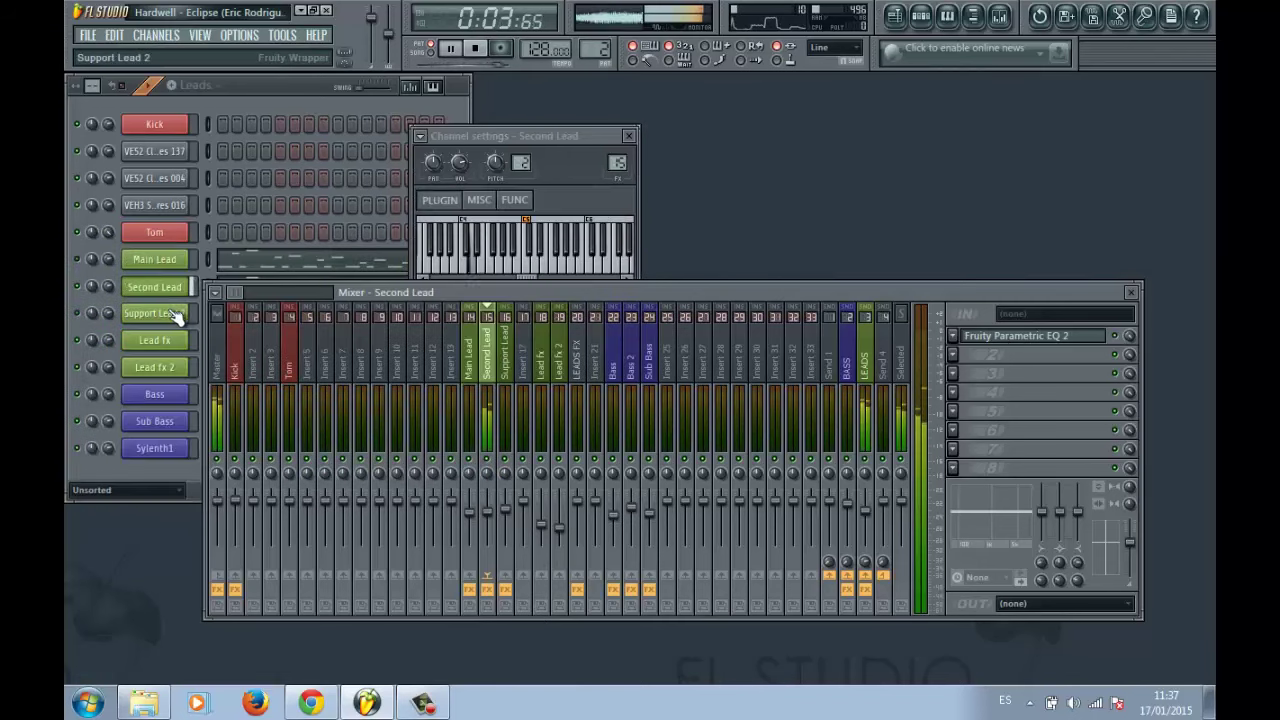
Isolate Support Lead 2, inspect its Fruity Parametric EQ 2, and bring all three leads back in.
click(74, 298)
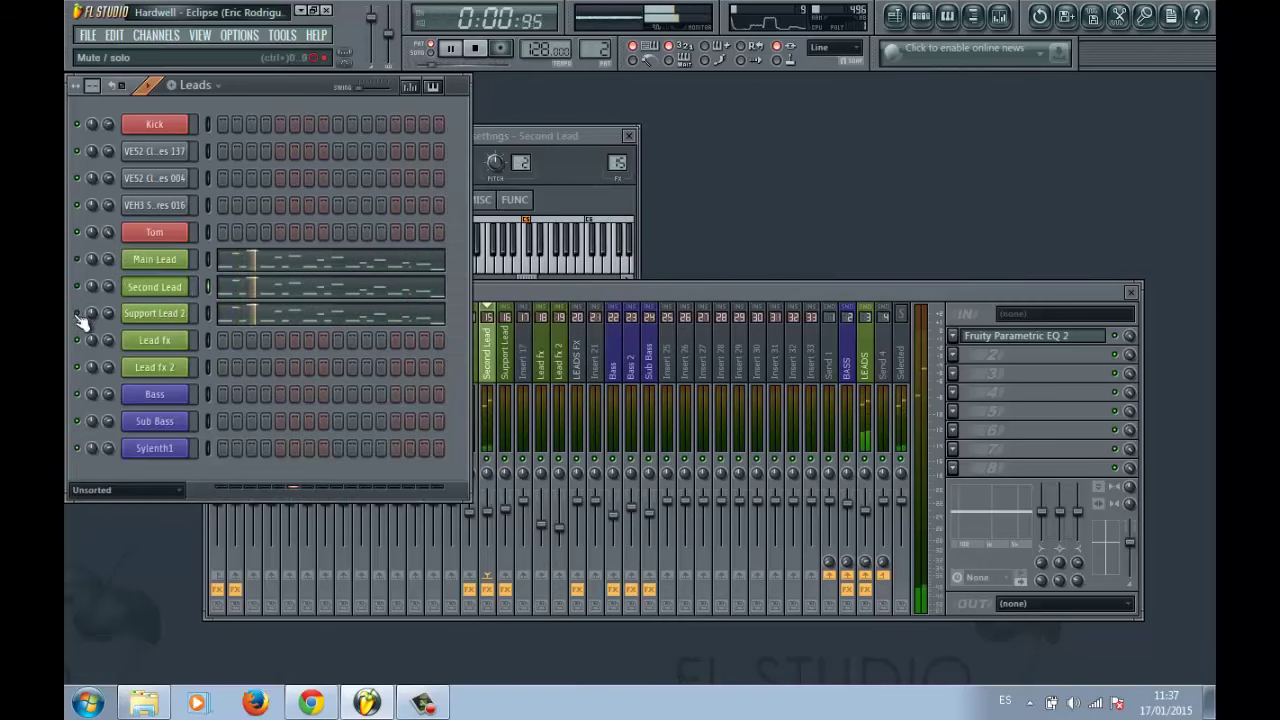
click(505, 355)
click(1000, 338)
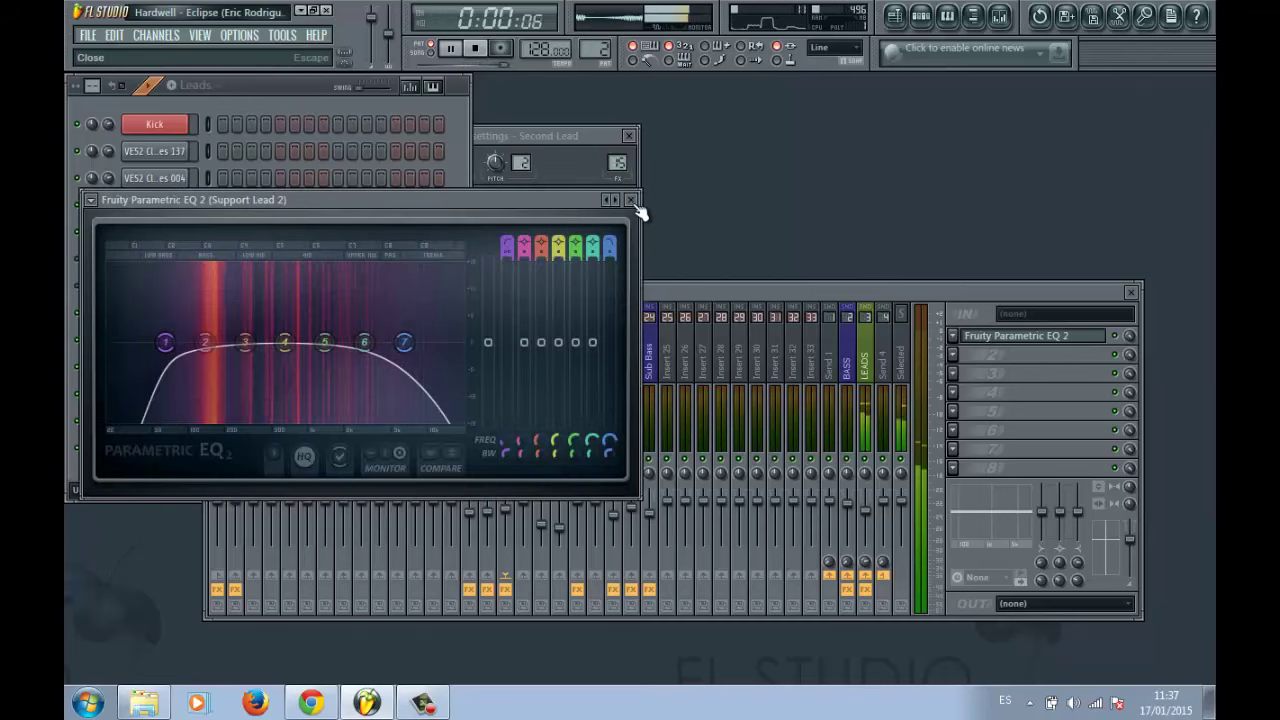
click(630, 200)
click(88, 296)
Inspect the LEADS send track's Fast Dist, Parametric EQ 2, Reeverb 2, Delay 2 and Kickstart effects, and clear away their windows.
click(545, 292)
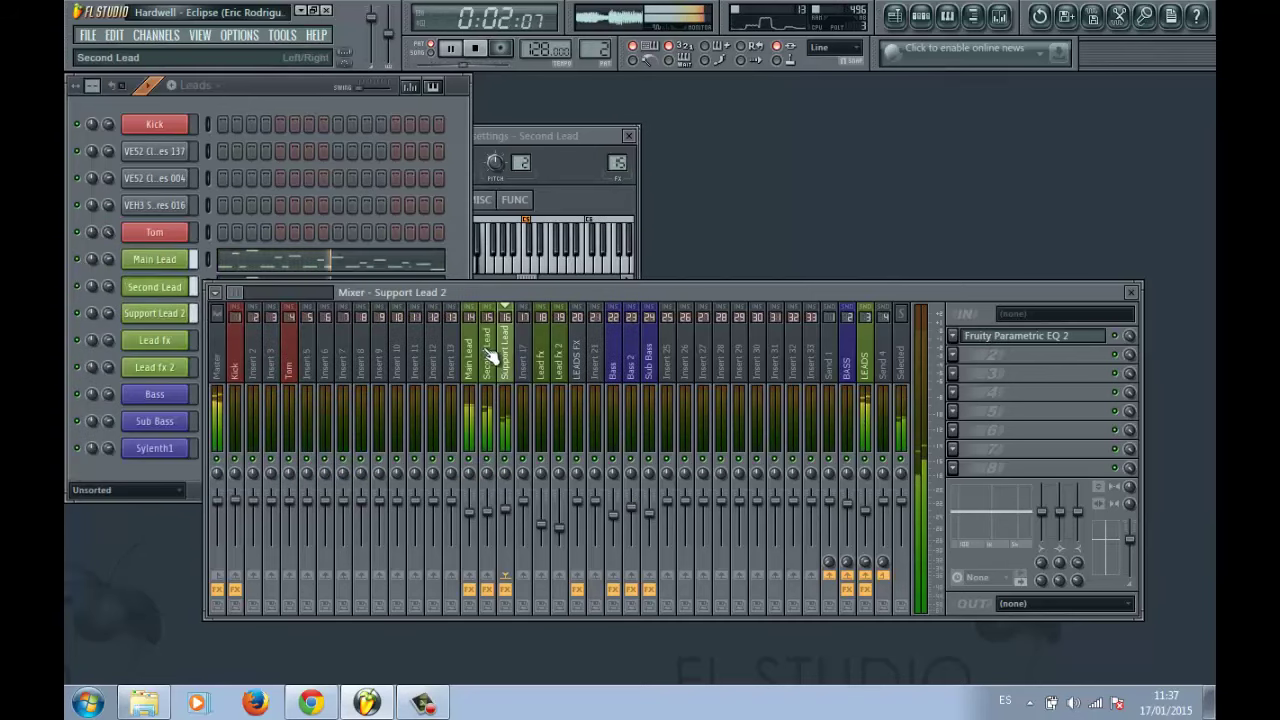
click(866, 360)
click(995, 338)
click(1015, 358)
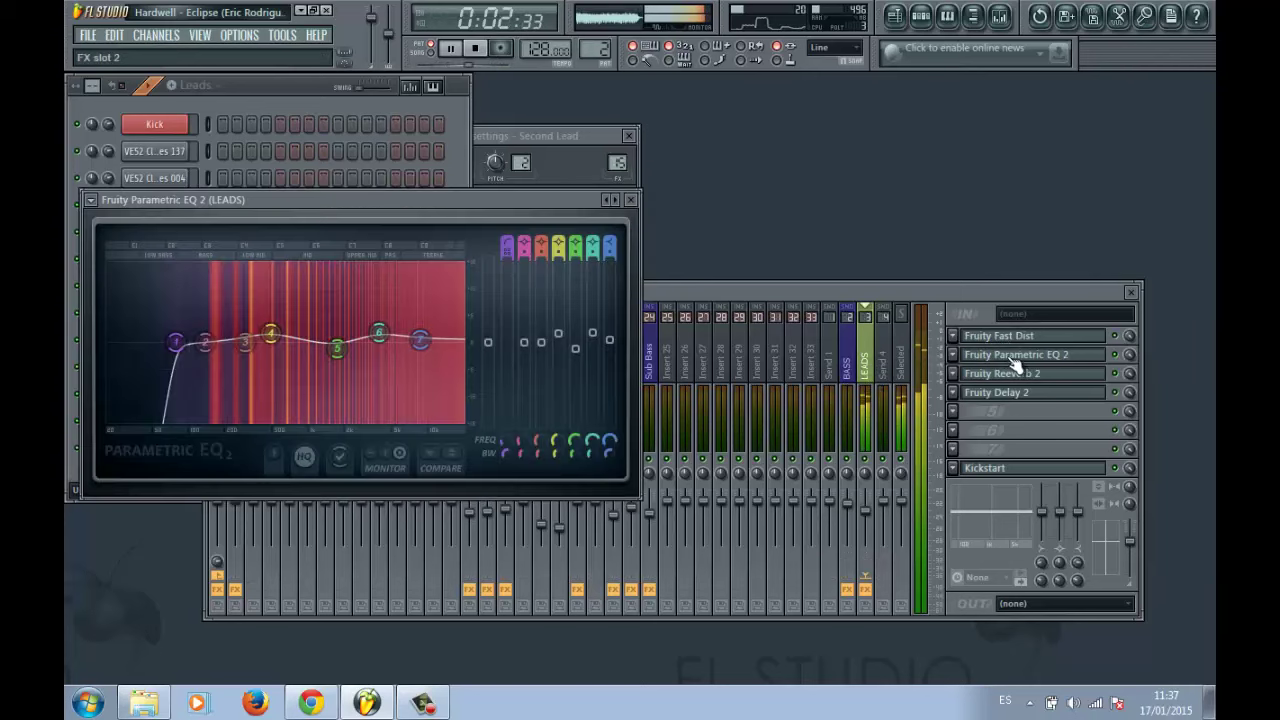
click(1017, 374)
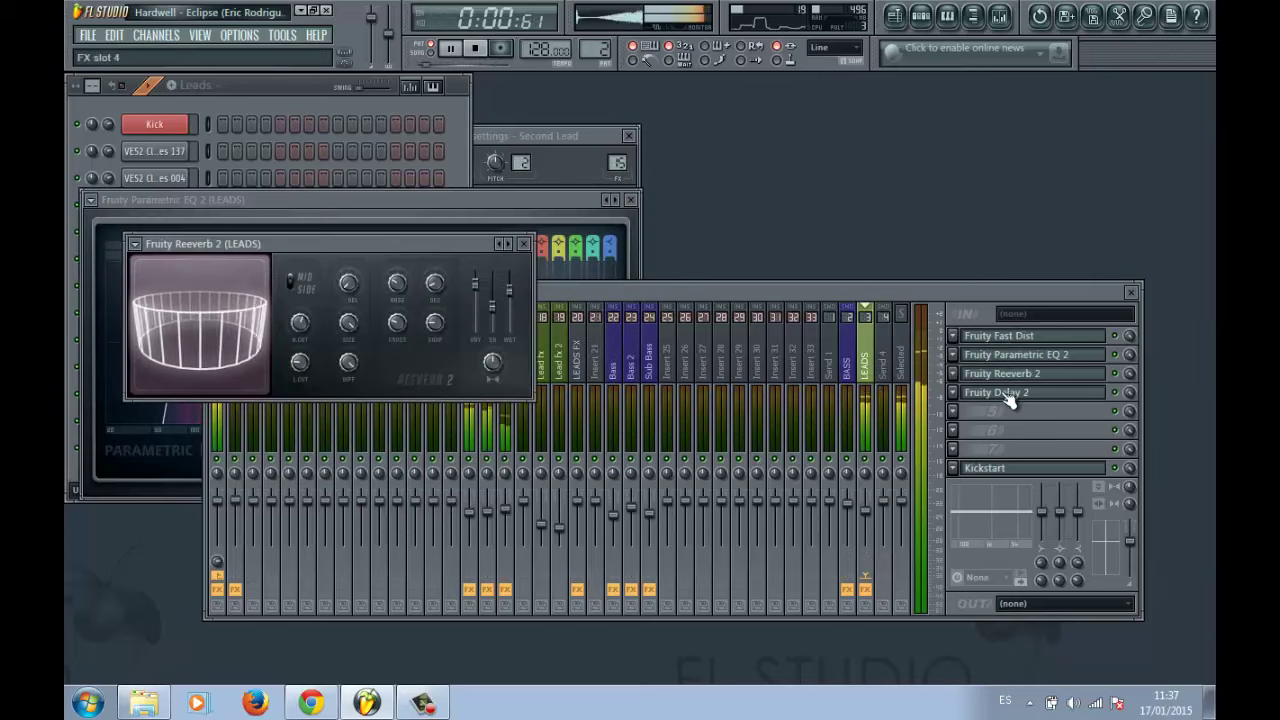
click(1008, 394)
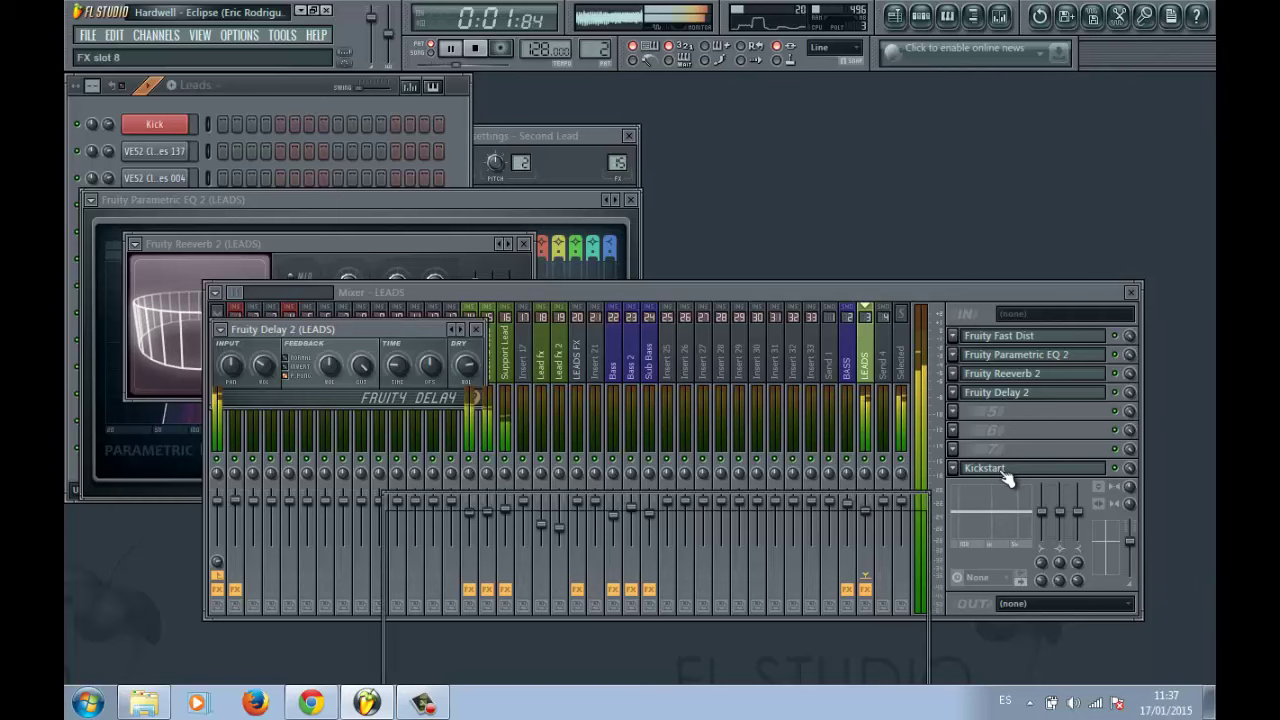
click(1006, 472)
key(F12)
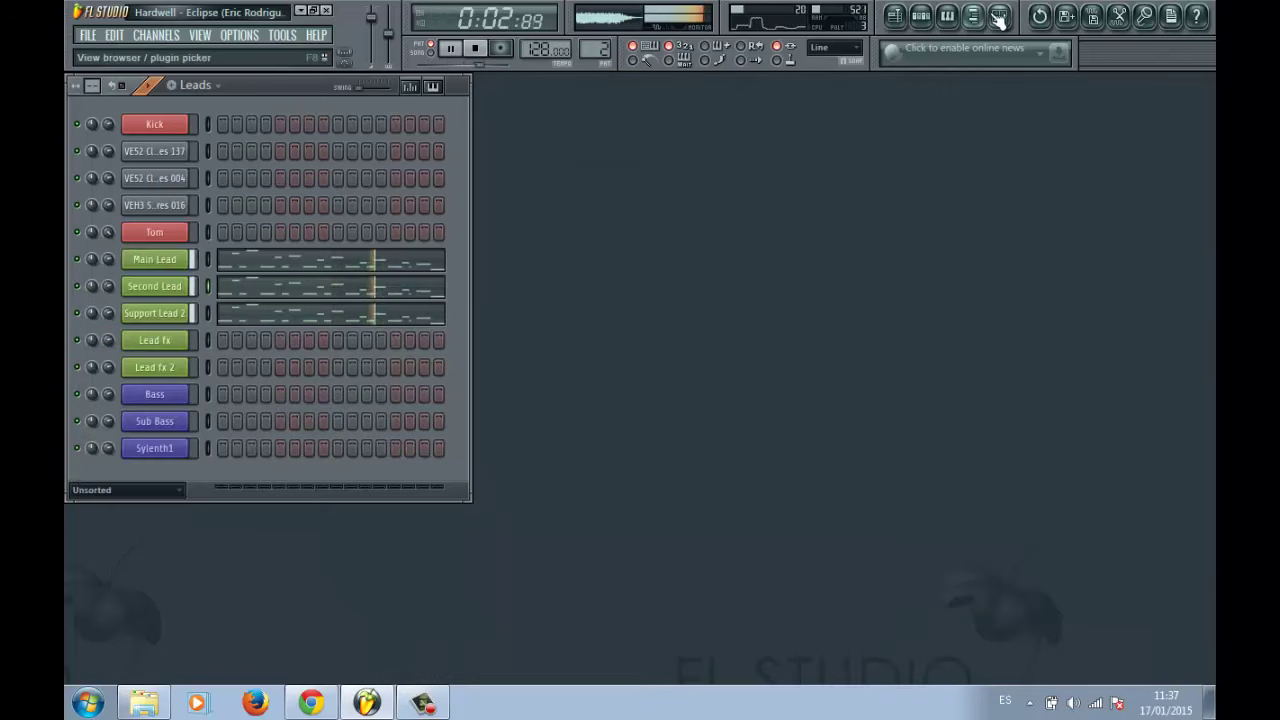
key(F9)
Play the Bass pattern instead of the Leads pattern and view the Bass notes in the piano roll.
click(476, 49)
click(216, 88)
click(221, 141)
click(450, 49)
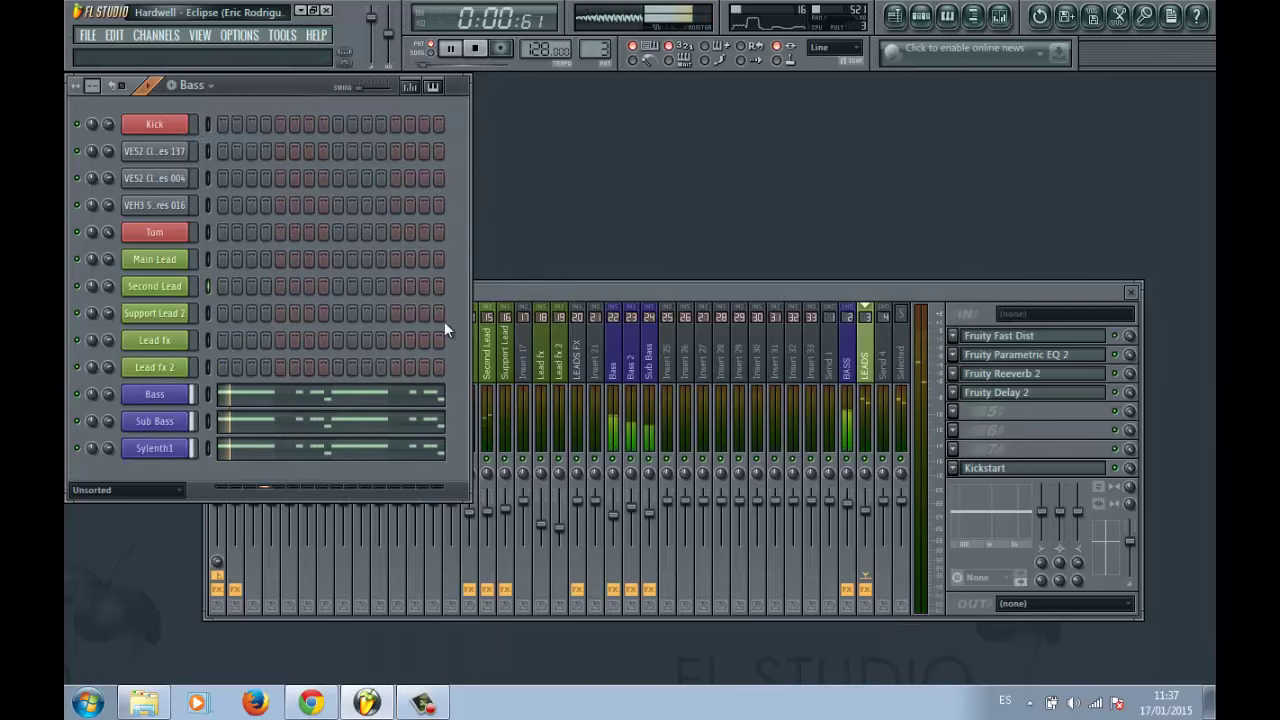
click(323, 396)
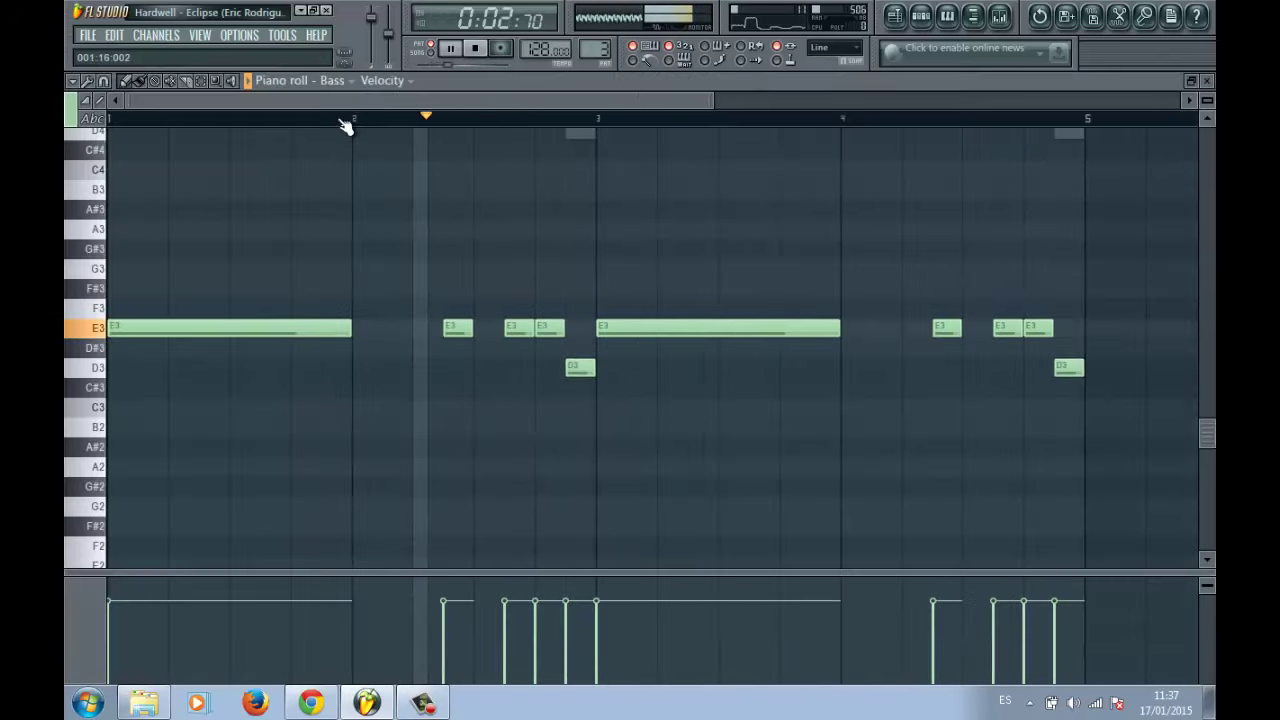
scroll(343, 125, down, 2)
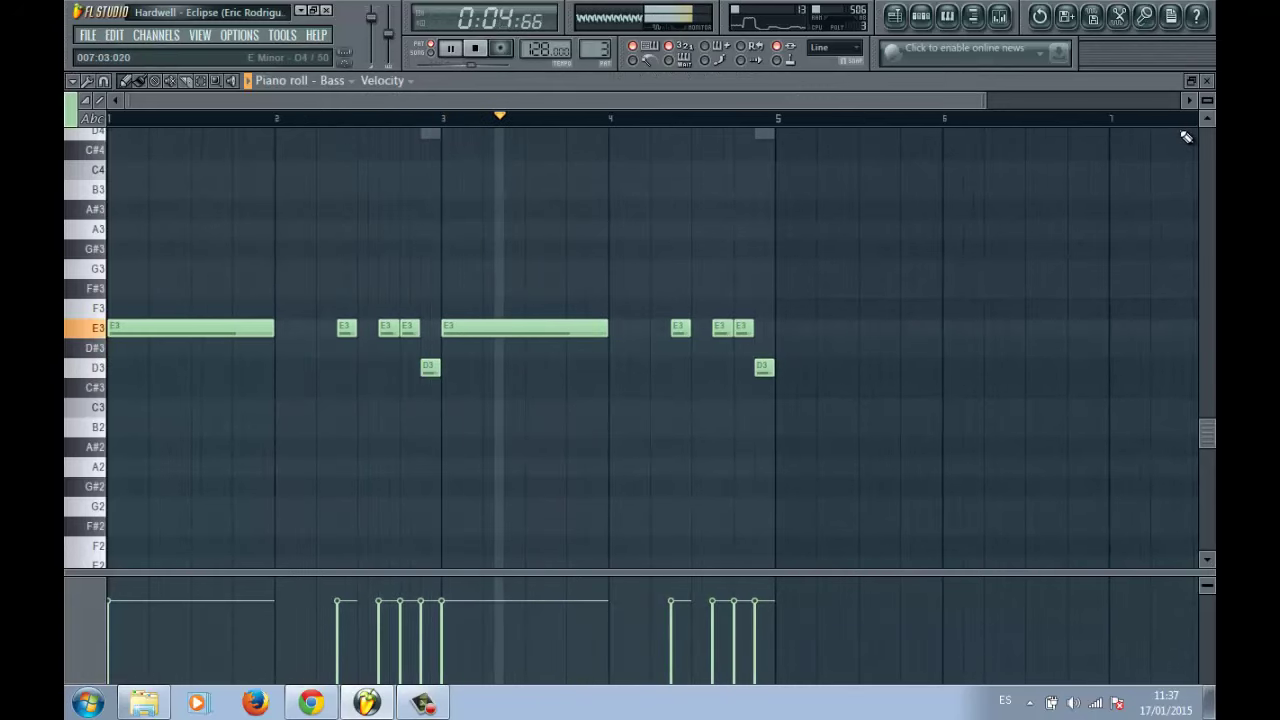
click(1209, 84)
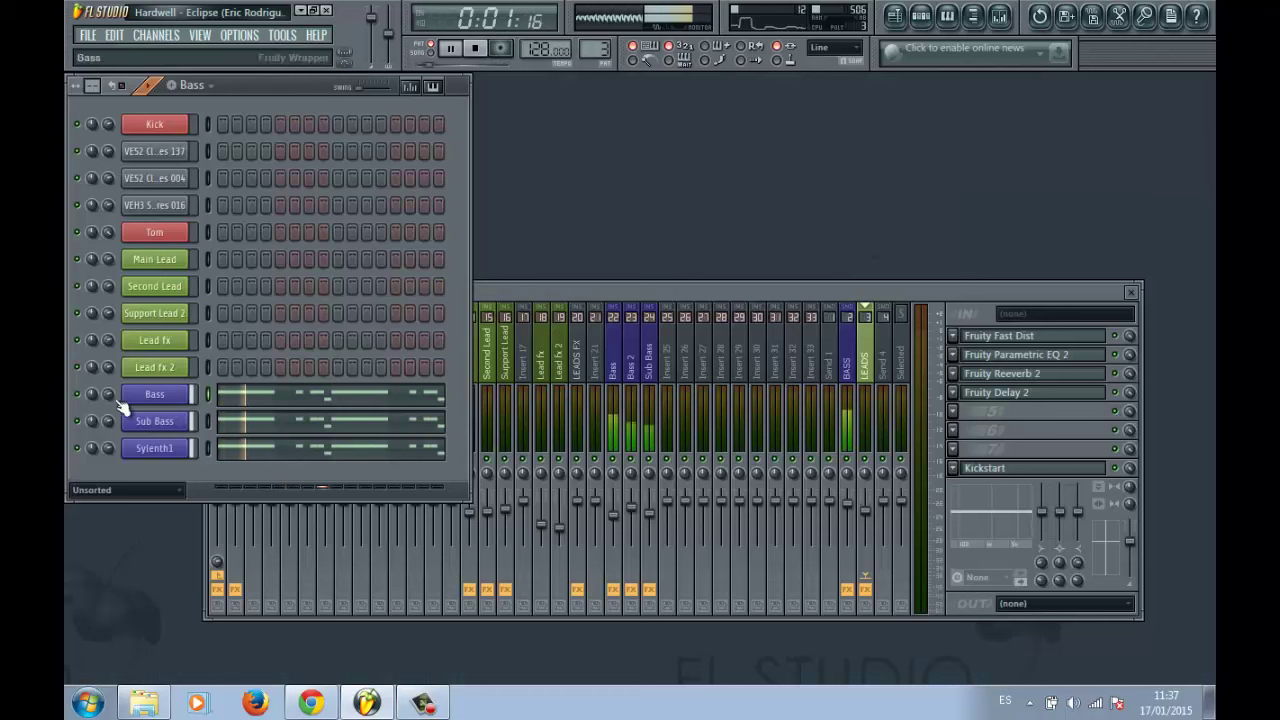
Inspect the Bass channel's Sylenth1 settings and the Fruity Parametric EQ 2 on its mixer track.
click(152, 395)
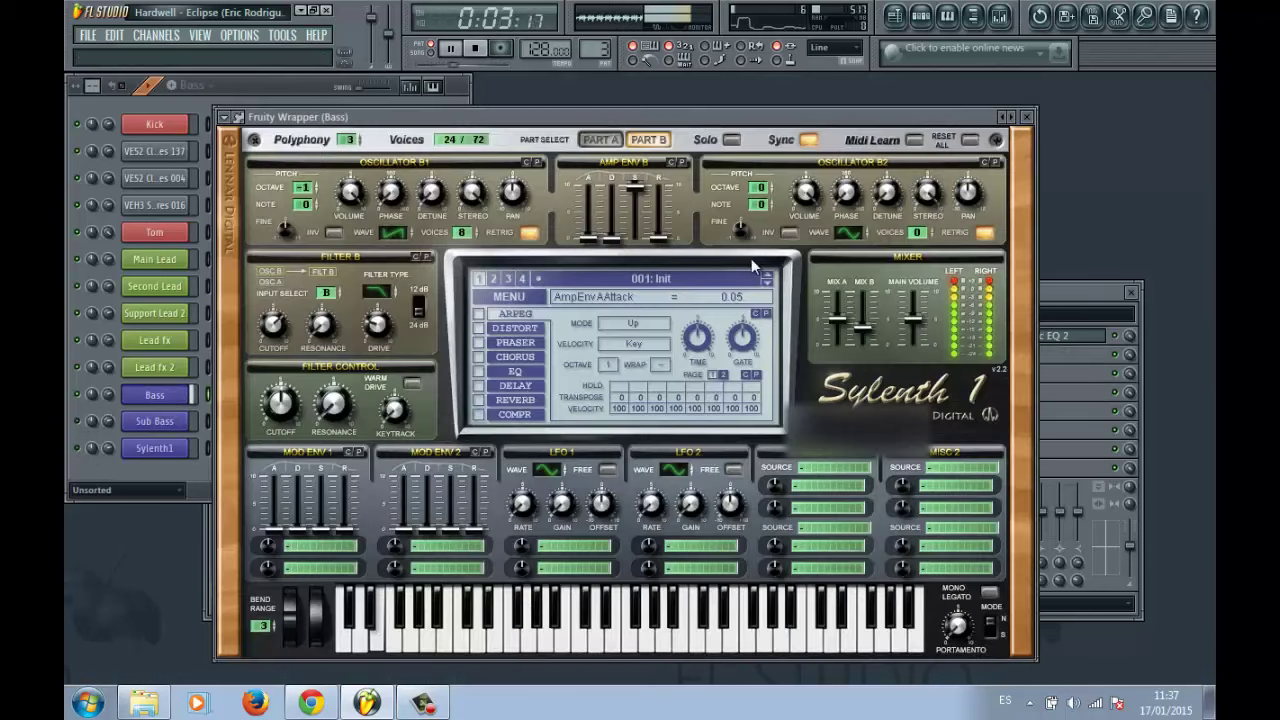
click(1026, 117)
click(995, 340)
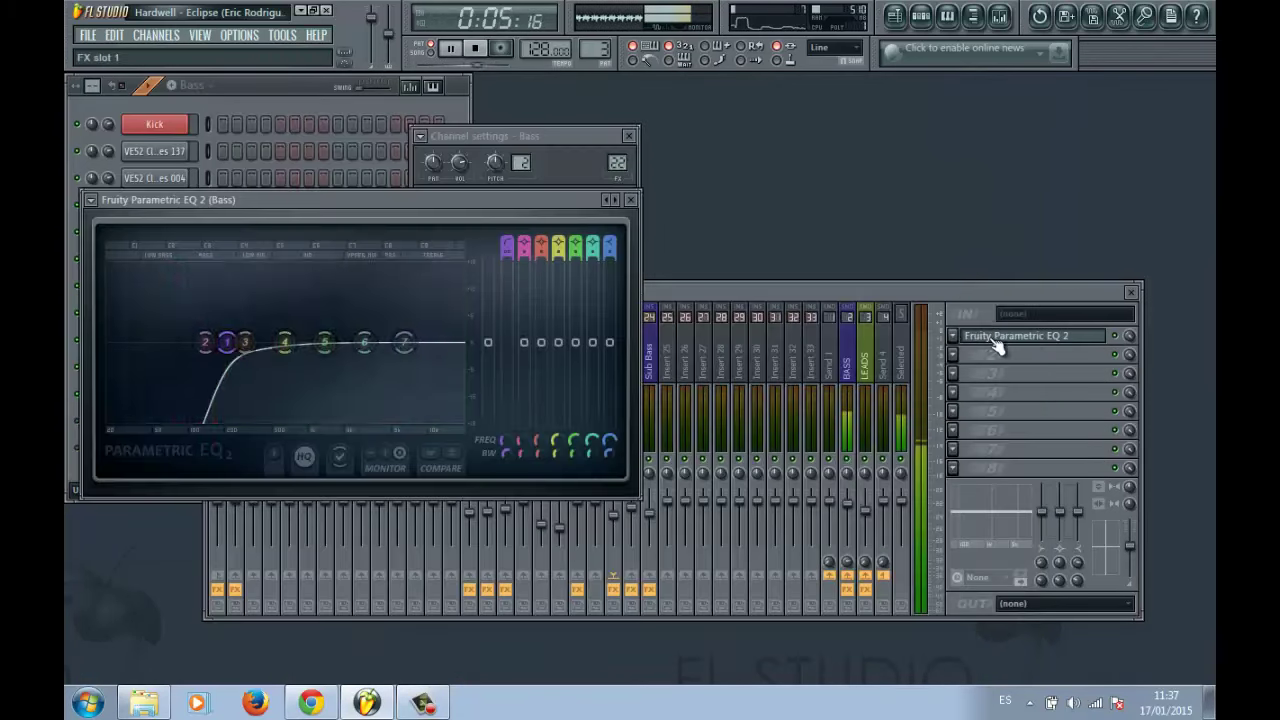
click(630, 199)
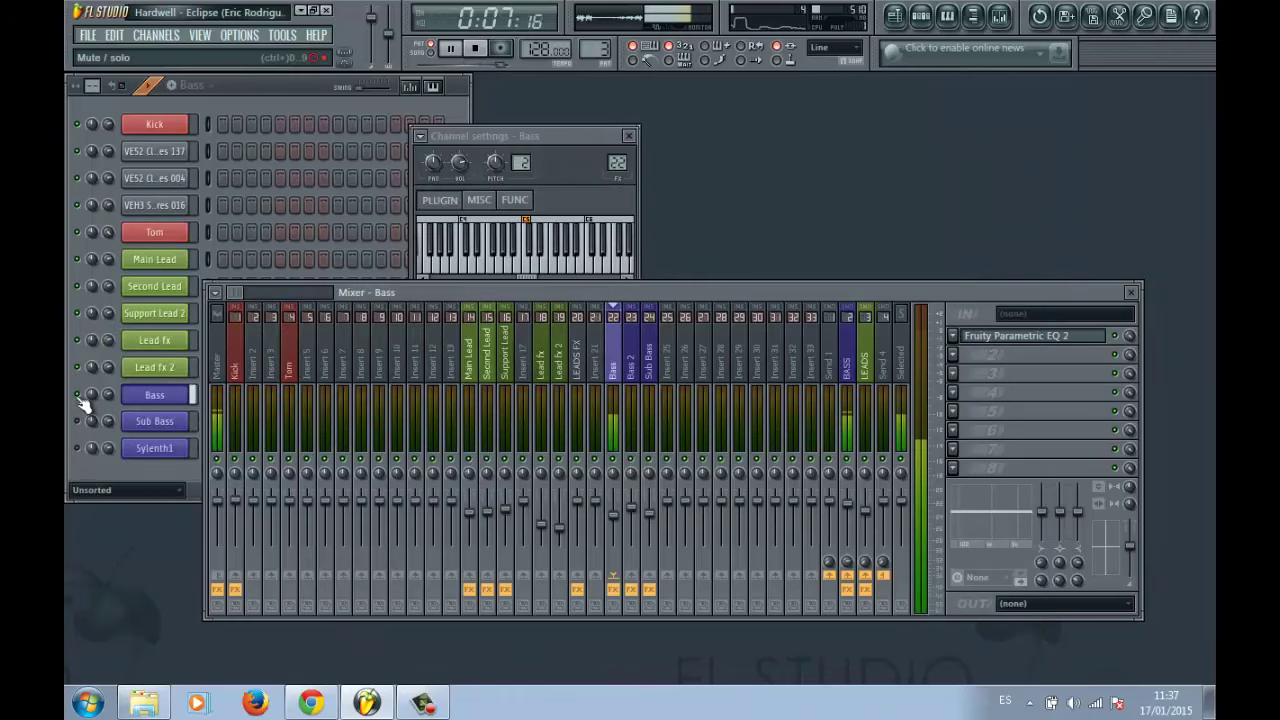
Inspect the Sub Bass channel's Sylenth1 settings and the Fruity Parametric EQ 2 on its mixer track.
click(150, 422)
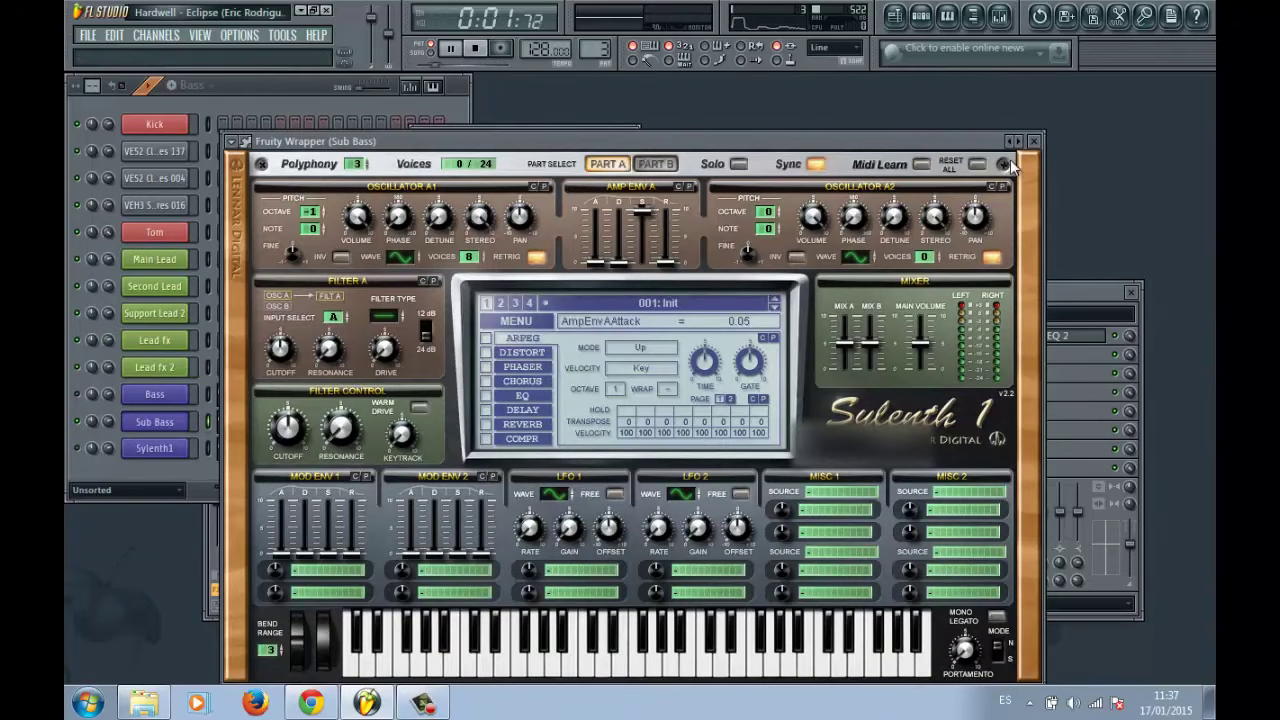
click(1036, 142)
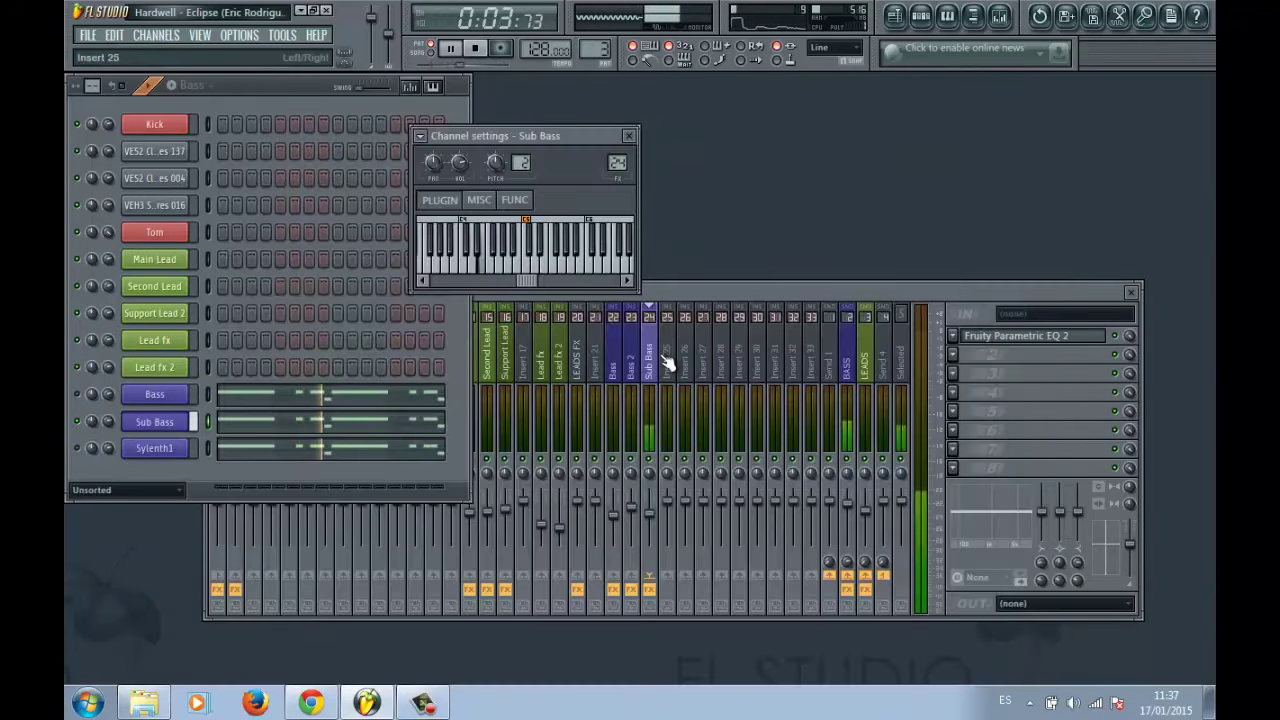
click(1006, 337)
click(630, 199)
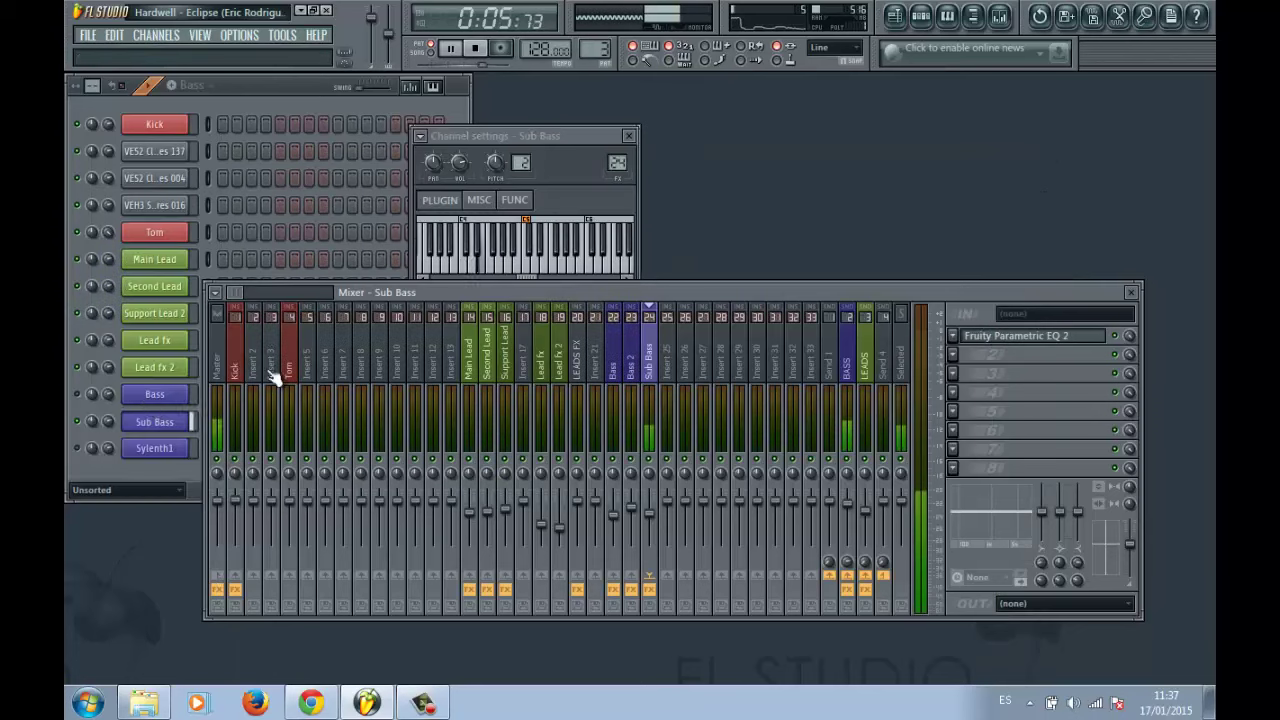
Isolate the Sylenth1 bass channel and inspect its synth settings and the Fruity Parametric EQ 2 on mixer track Bass 2.
click(84, 425)
click(78, 422)
click(77, 449)
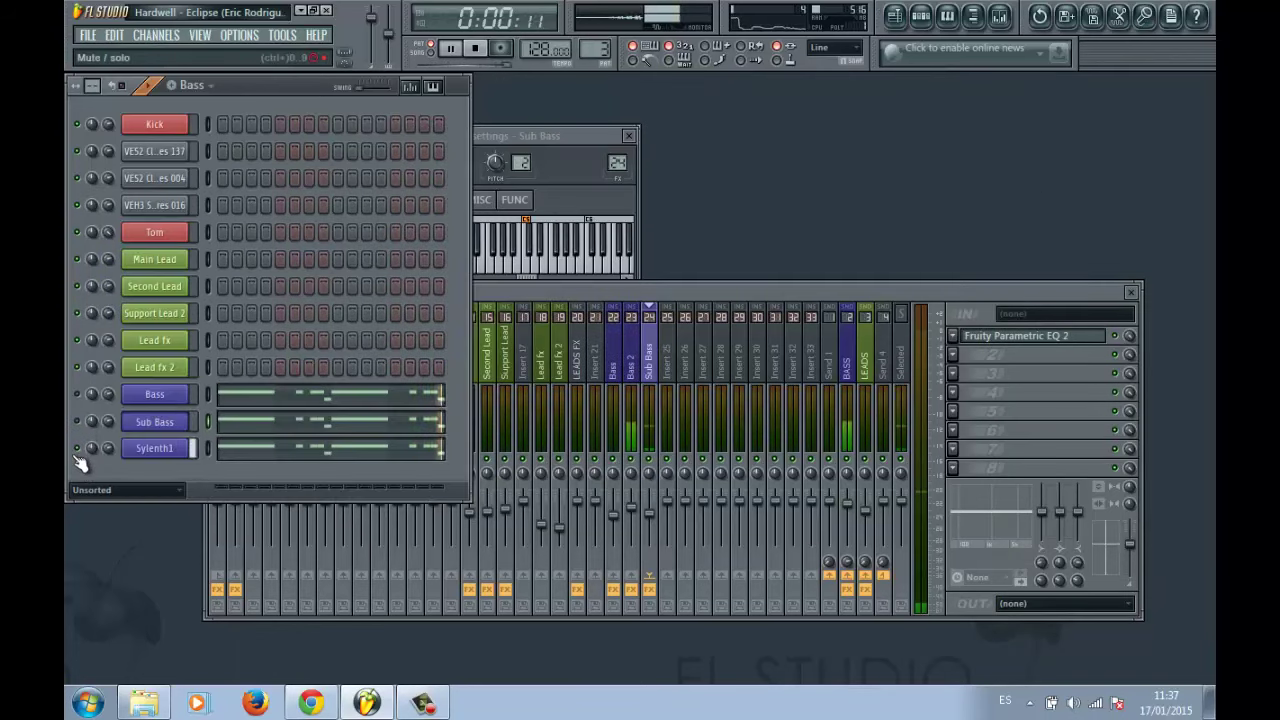
click(194, 449)
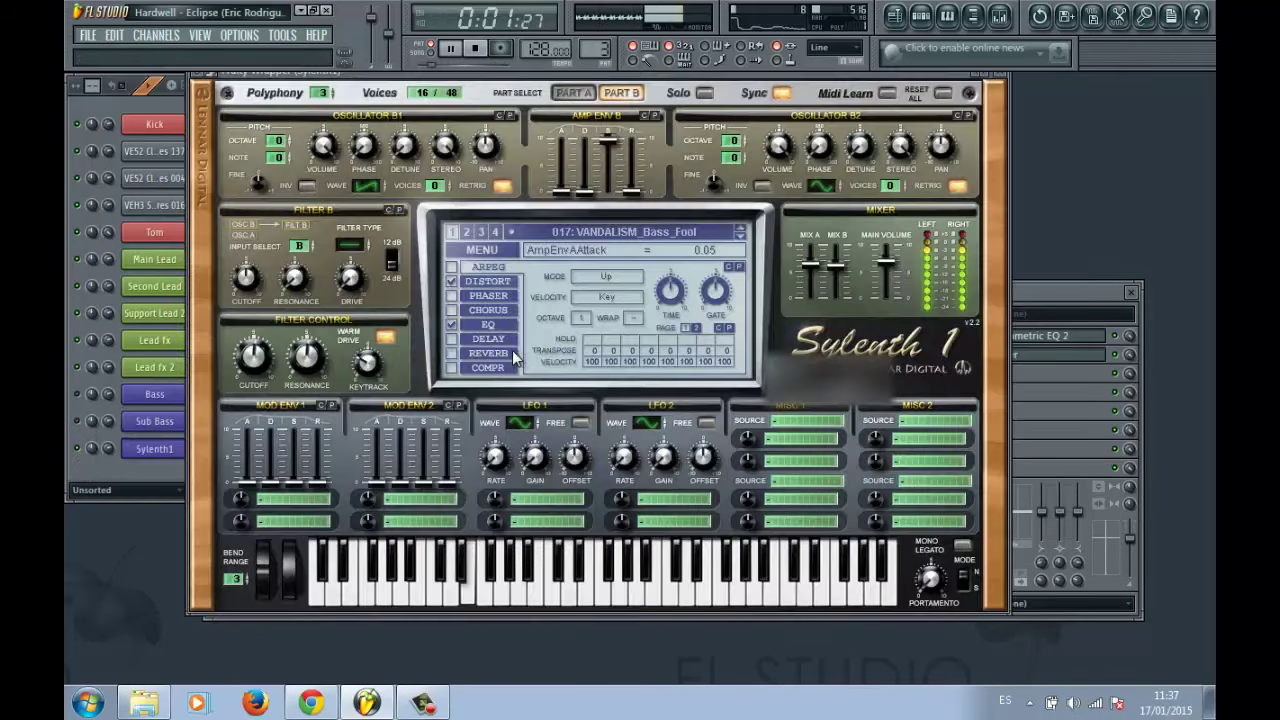
click(1004, 78)
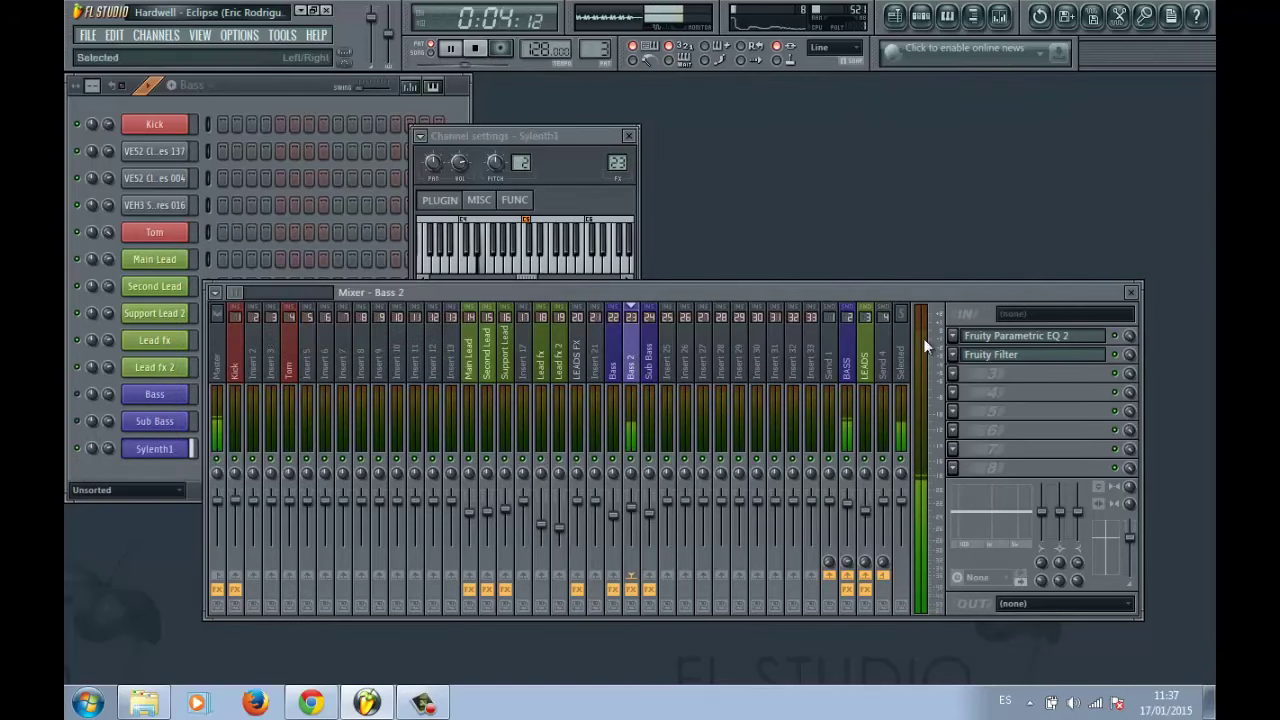
click(1010, 338)
click(635, 205)
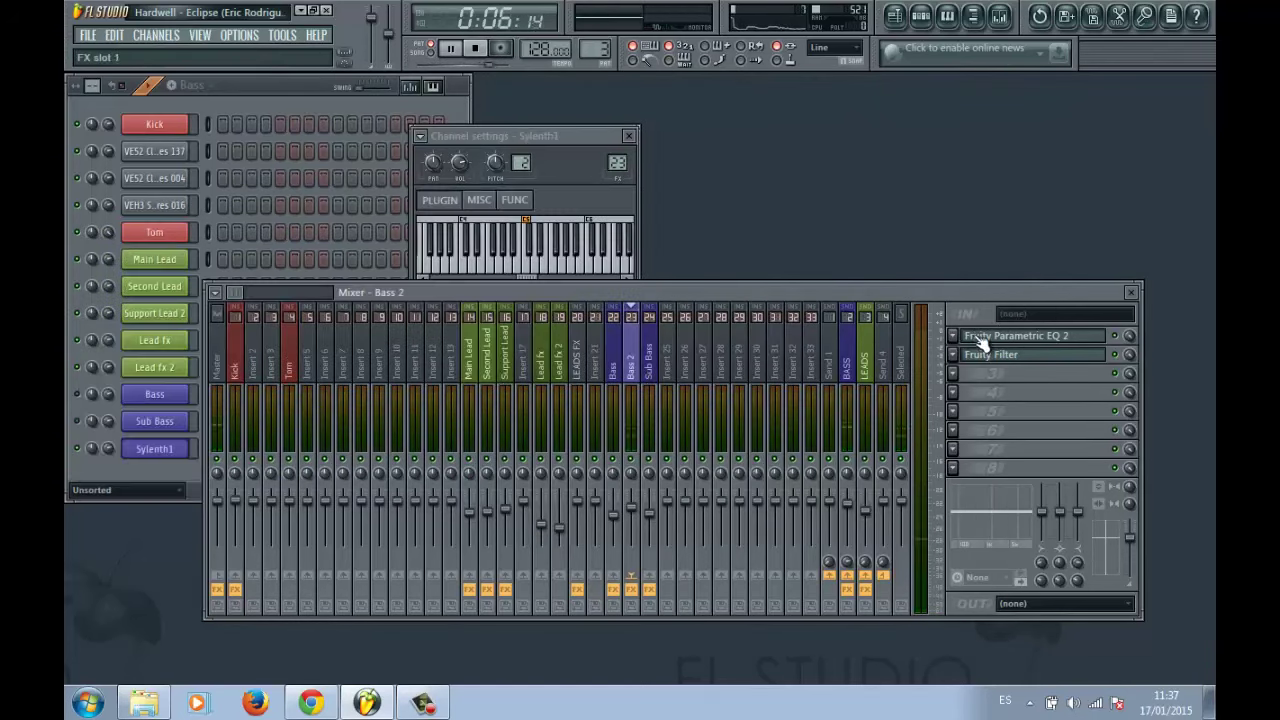
Inspect the Fruity Filter settings on mixer track Bass 2.
click(988, 354)
click(556, 244)
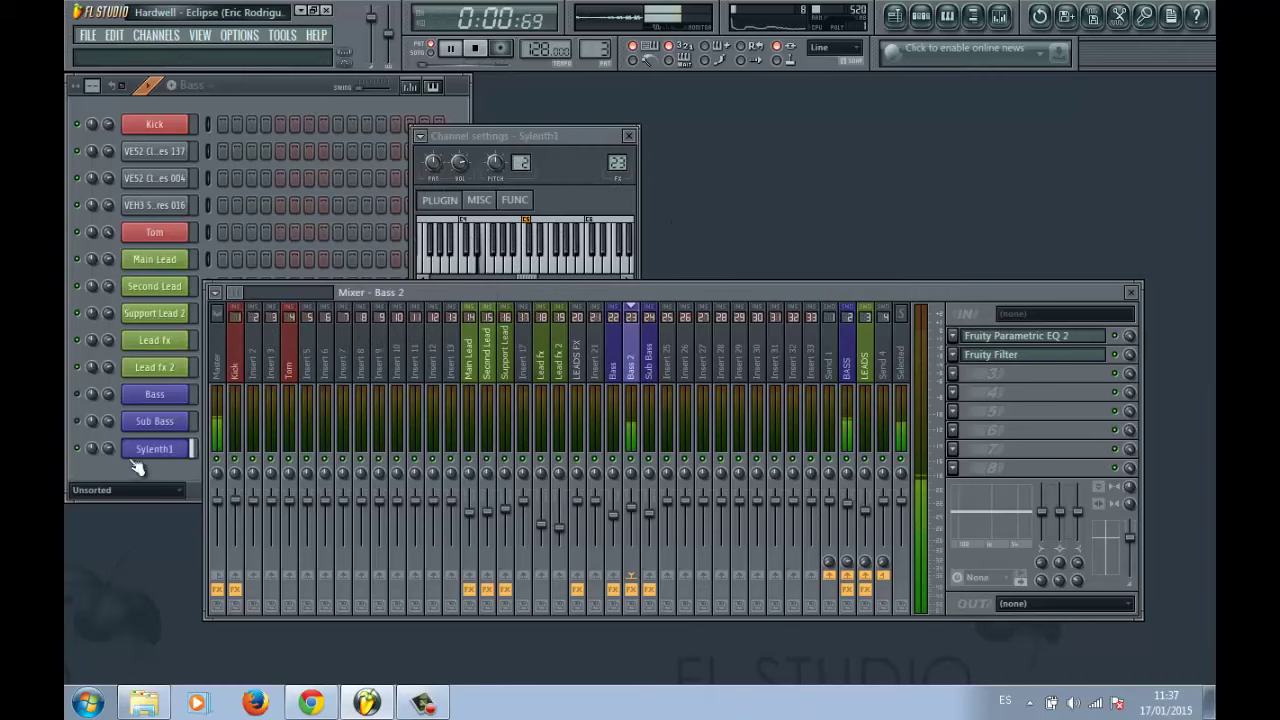
Rename the Sylenth1 channel as Bass 2 and show only the Unsorted channel group.
right_click(188, 450)
click(219, 462)
text(Bass 2)
key(Return)
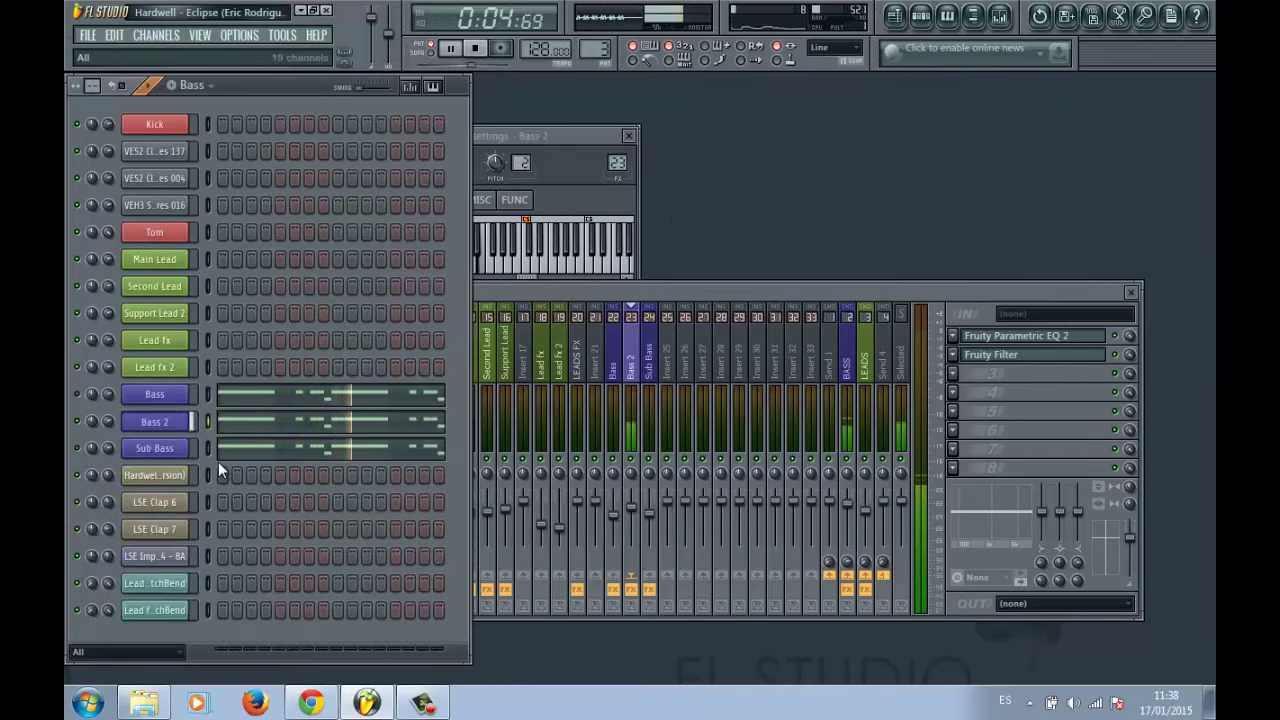
click(147, 652)
click(147, 656)
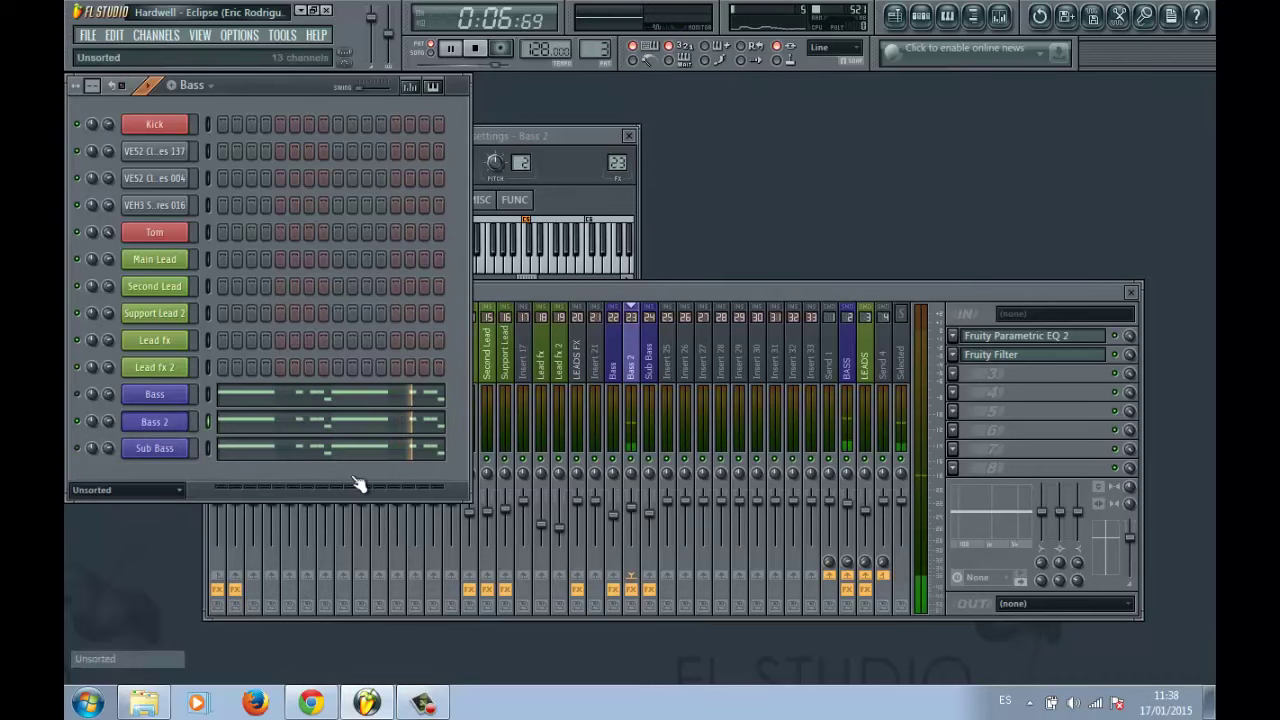
Play the Lead fx pattern instead of the Bass pattern and view the Lead fx notes in the piano roll.
key(space)
click(195, 85)
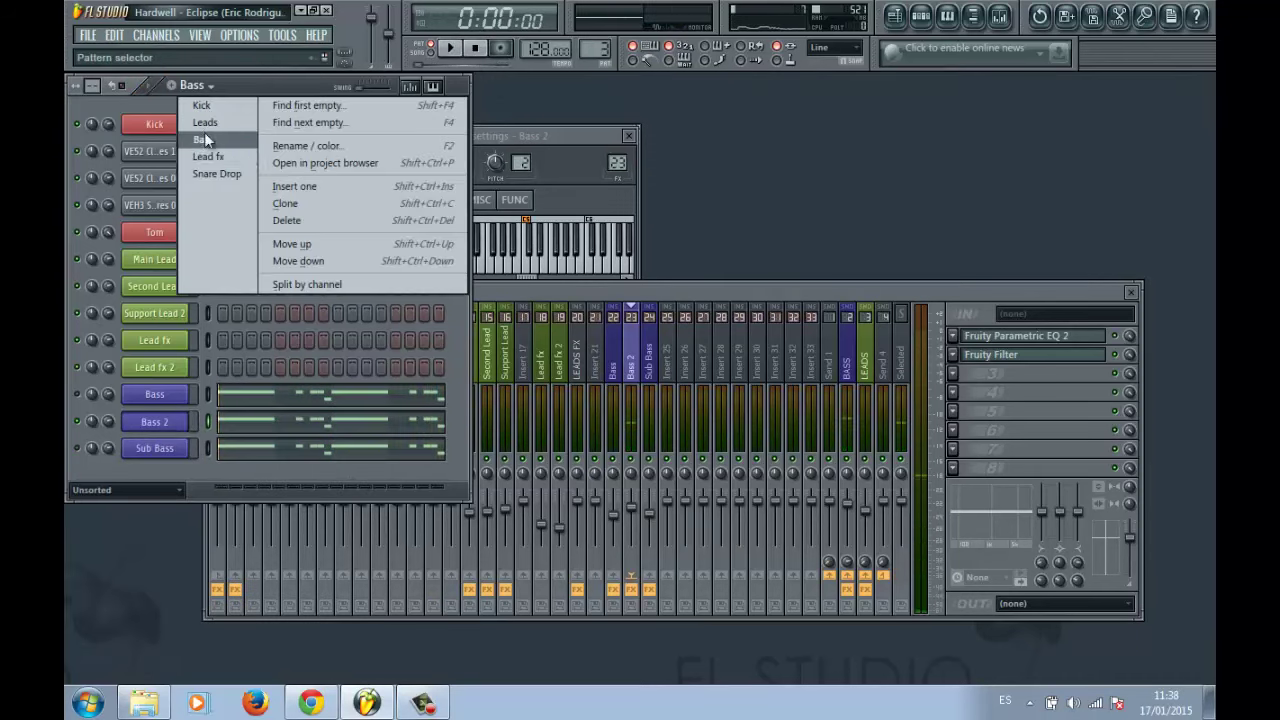
click(208, 155)
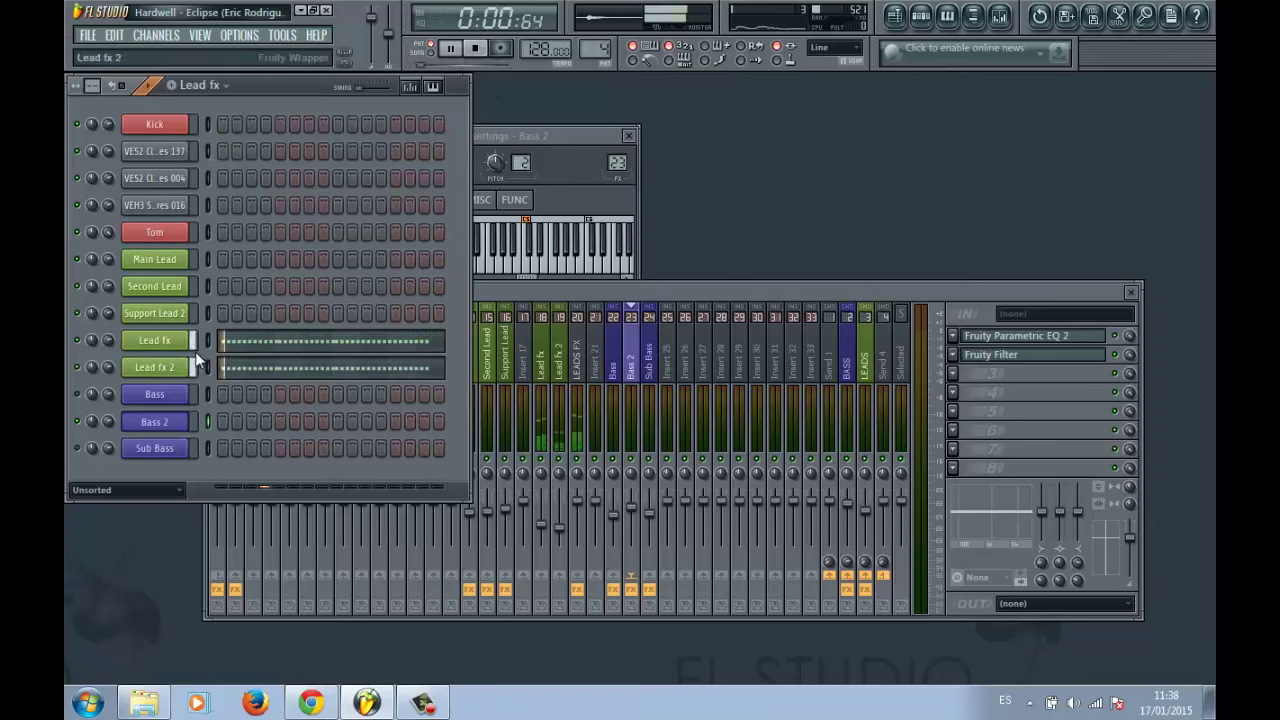
click(258, 342)
scroll(296, 129, down, 6)
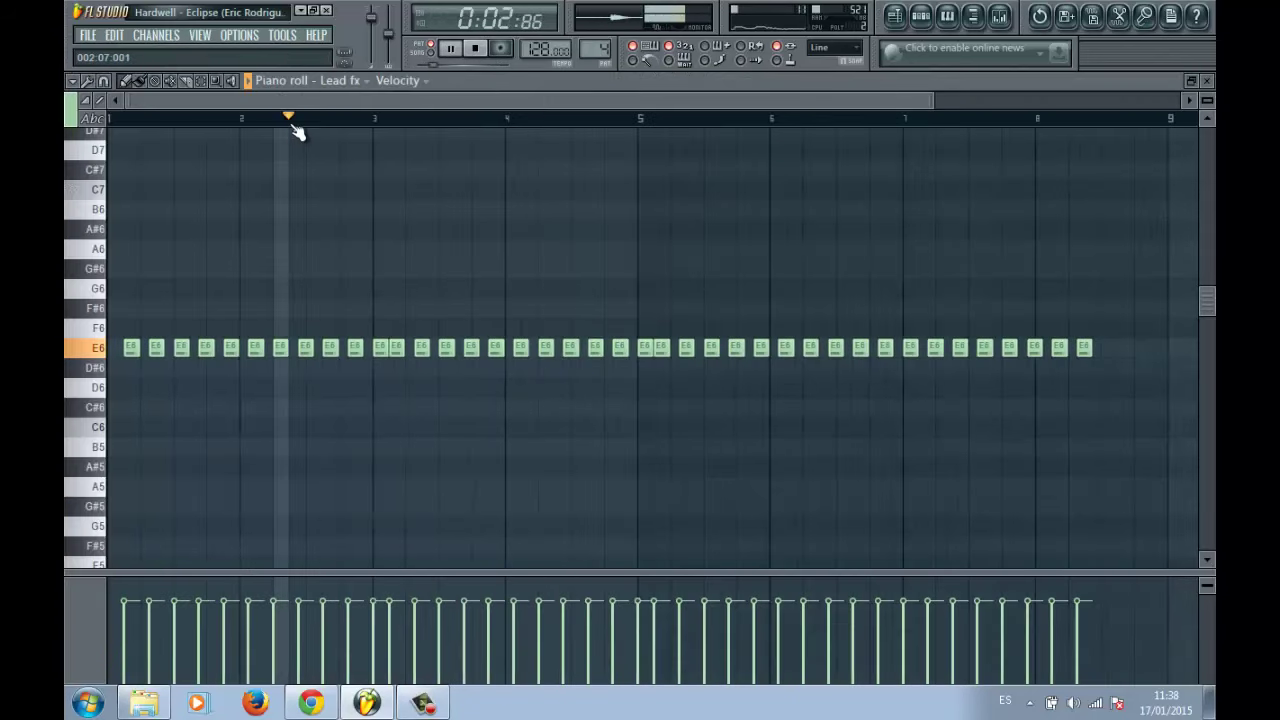
click(475, 48)
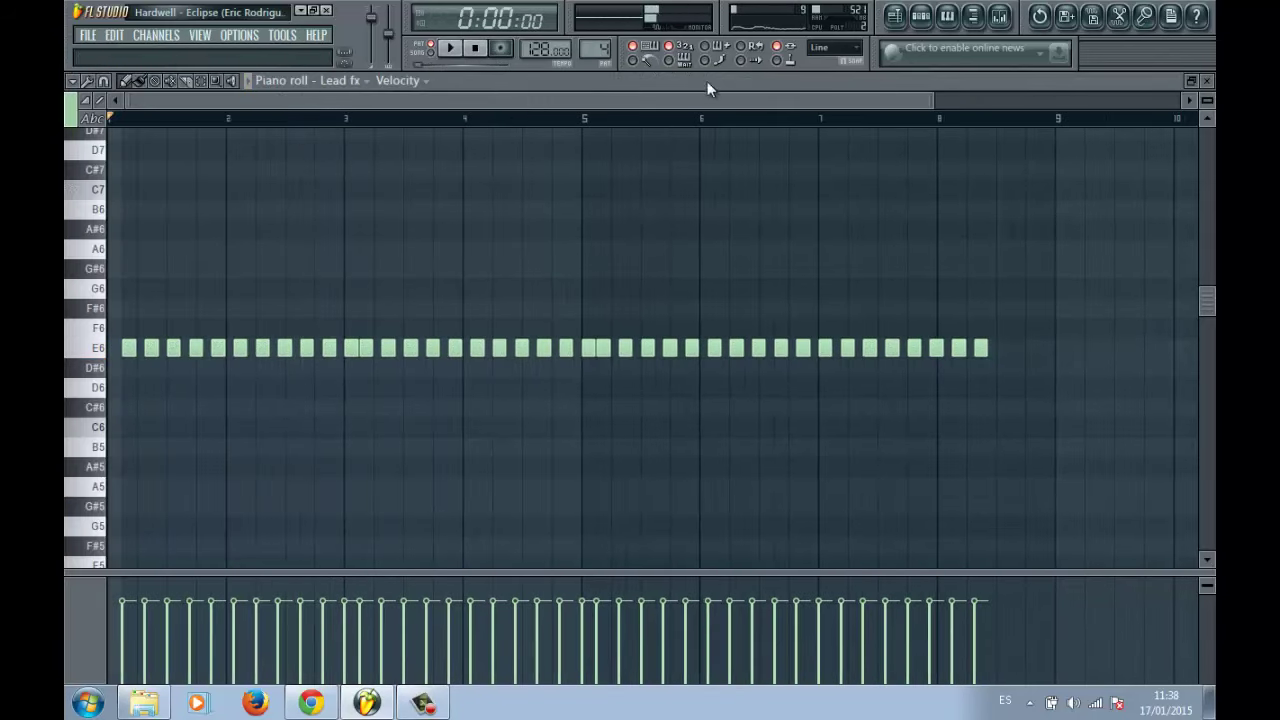
Play only playlist tracks 7, 8 and 9 from bar 13 and again from near the end of the Lead fx clip.
click(895, 17)
right_click(149, 469)
click(150, 519)
click(150, 570)
click(599, 122)
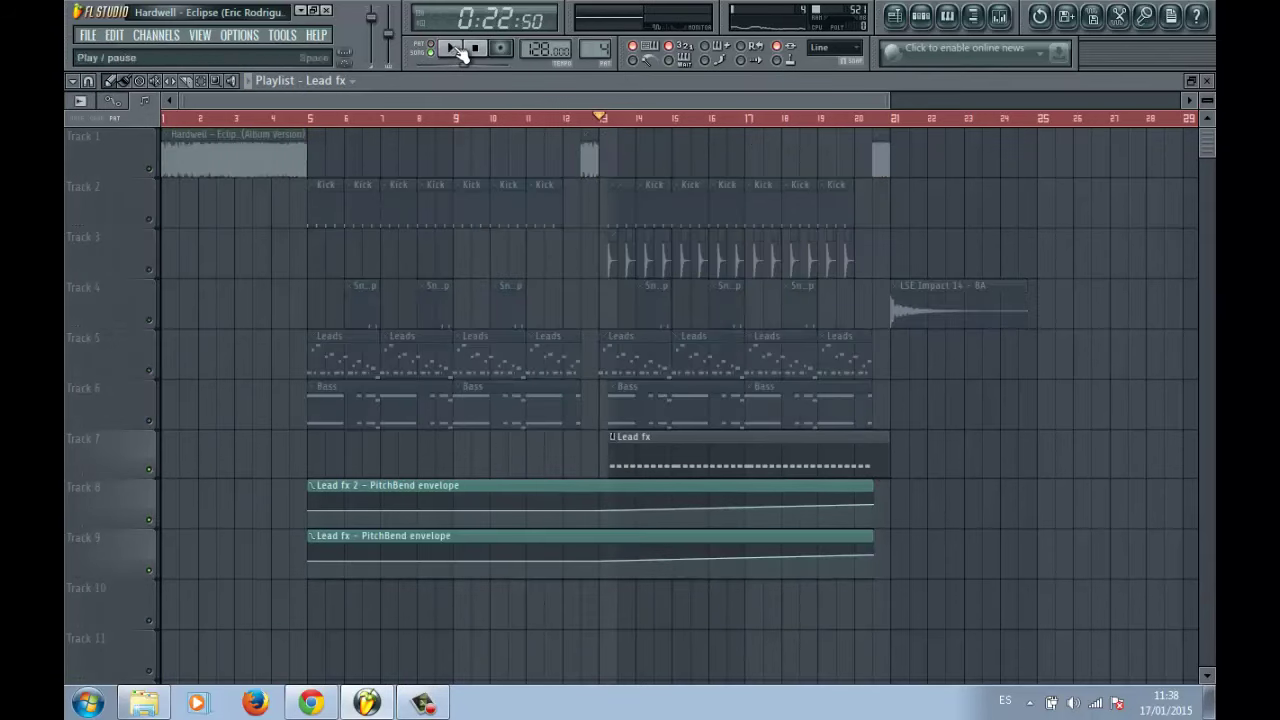
scroll(797, 121, up, 3)
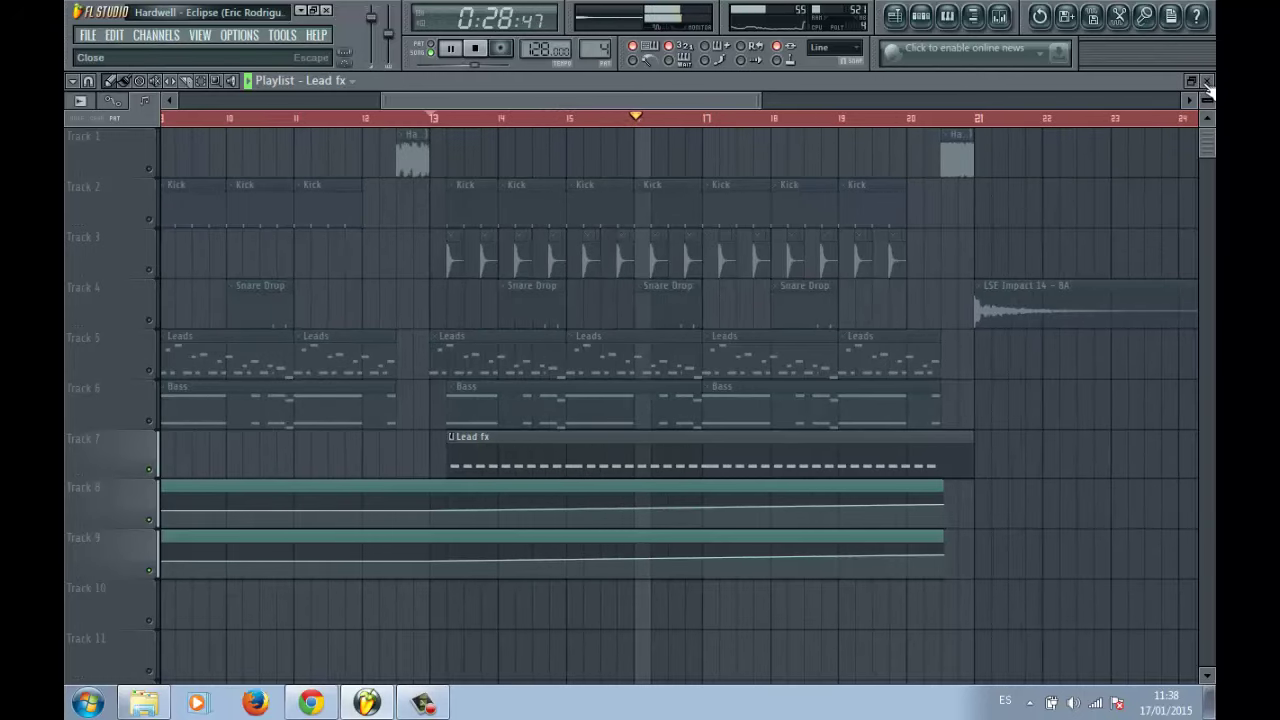
click(855, 121)
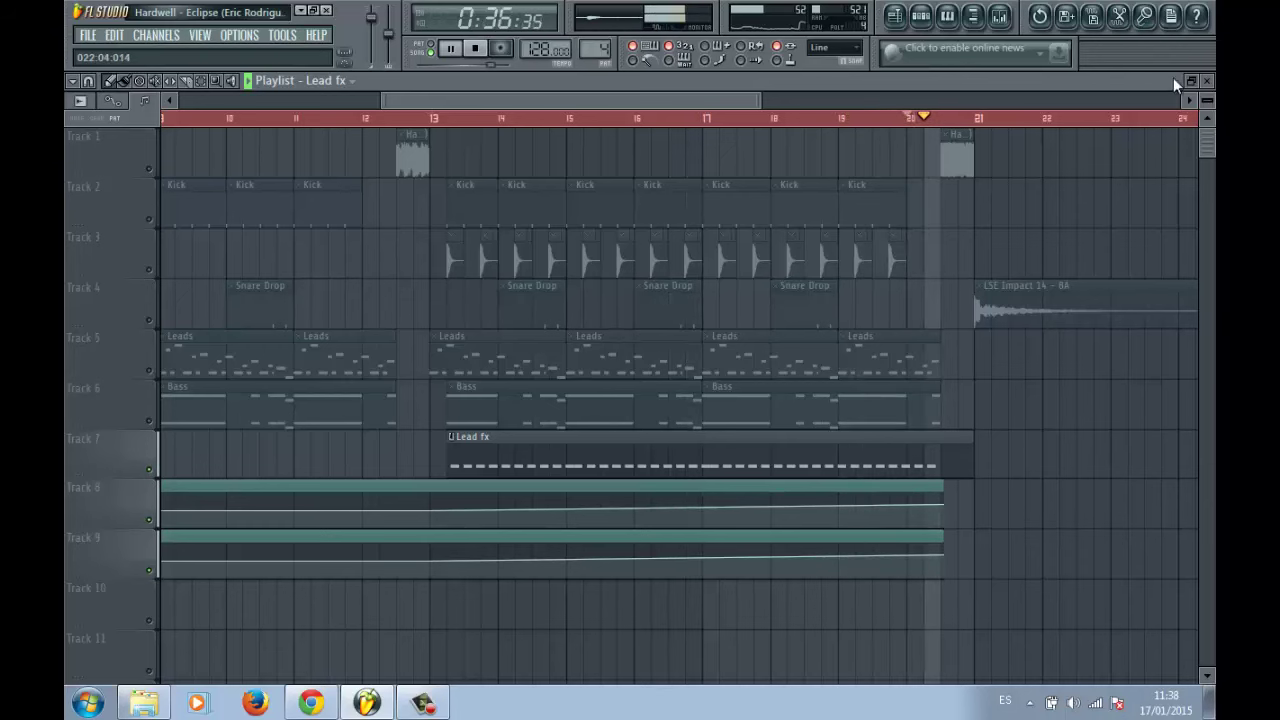
click(1206, 82)
key(space)
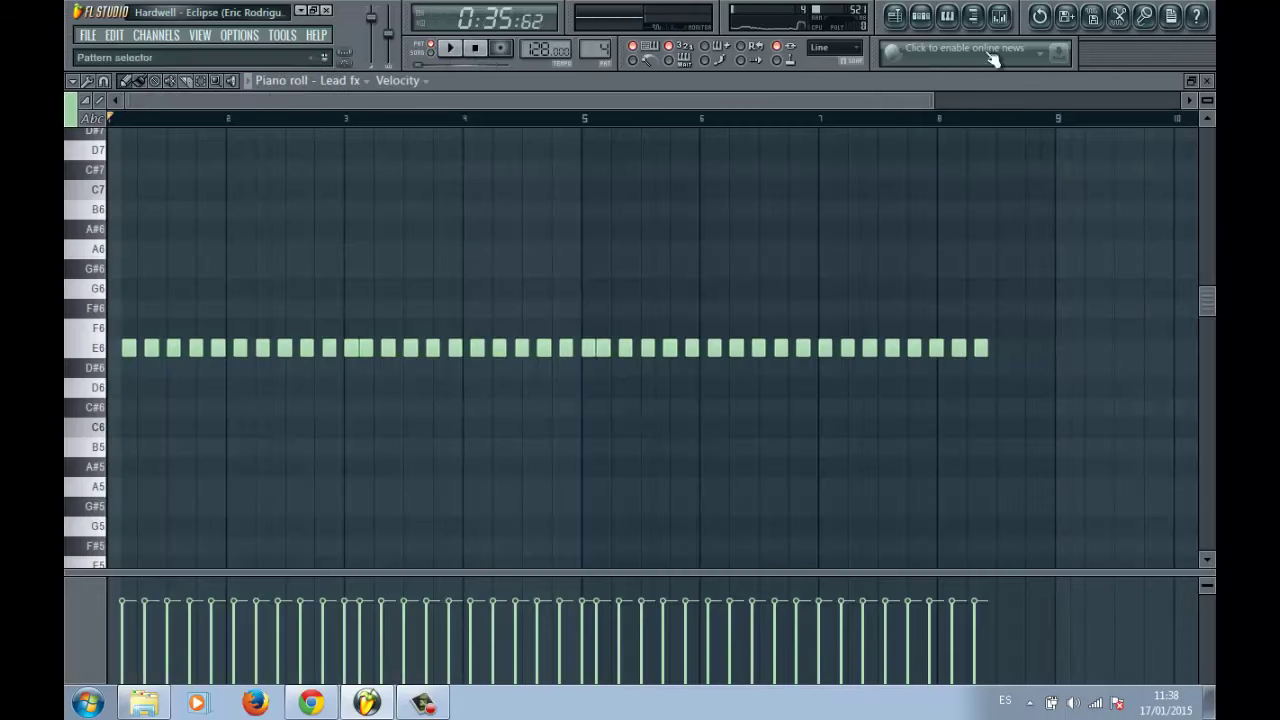
click(1206, 82)
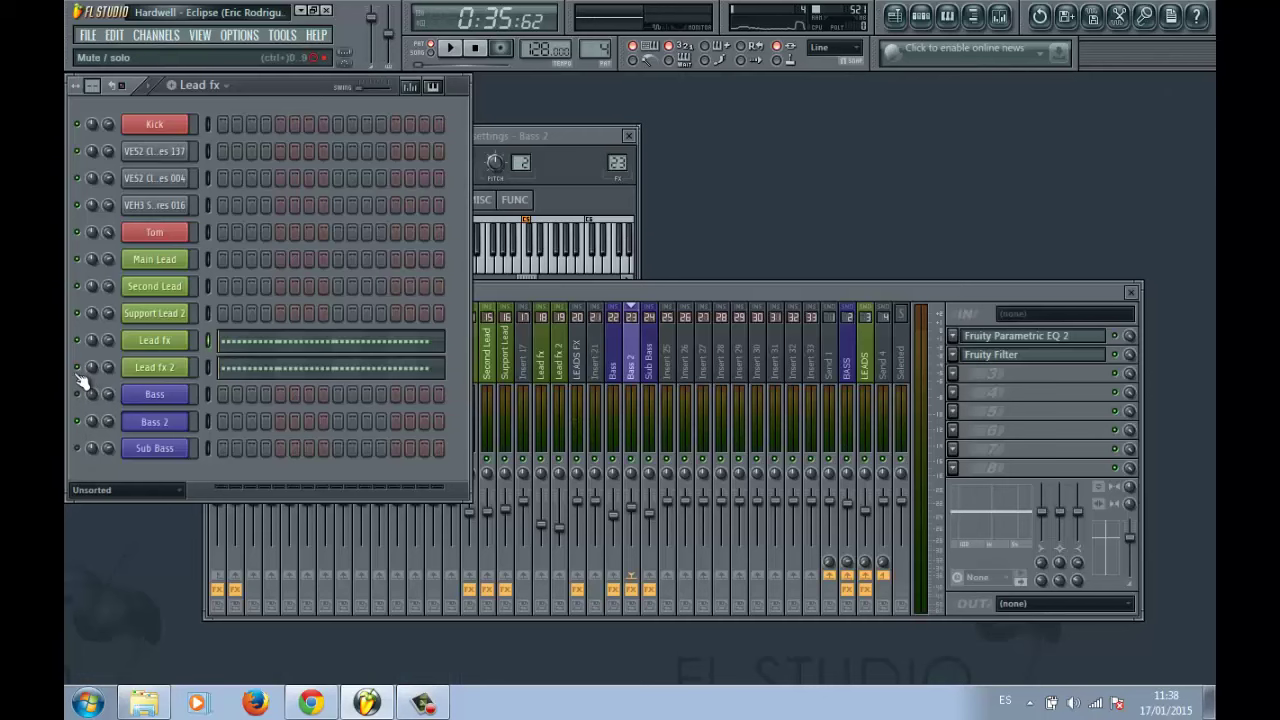
Inspect the Sylenth1 settings of the Lead fx and Lead fx 2 channels while the Lead fx pattern plays.
click(184, 345)
click(1051, 98)
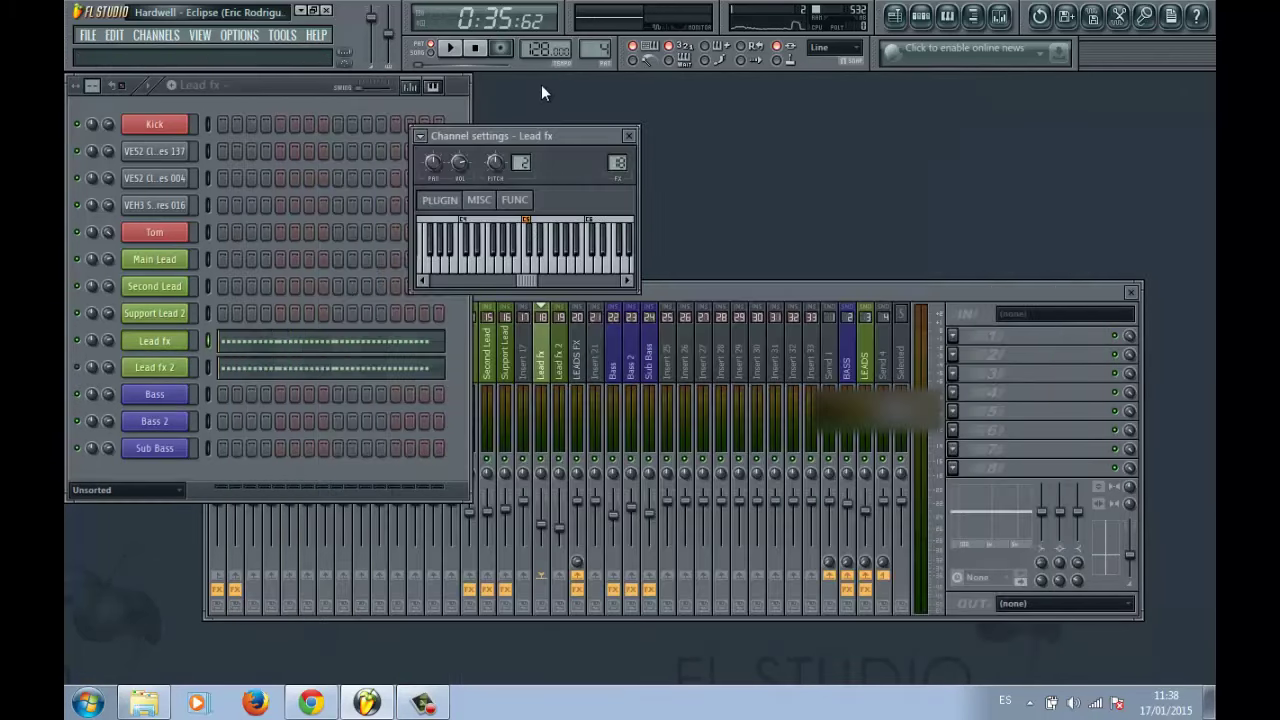
click(453, 50)
click(77, 341)
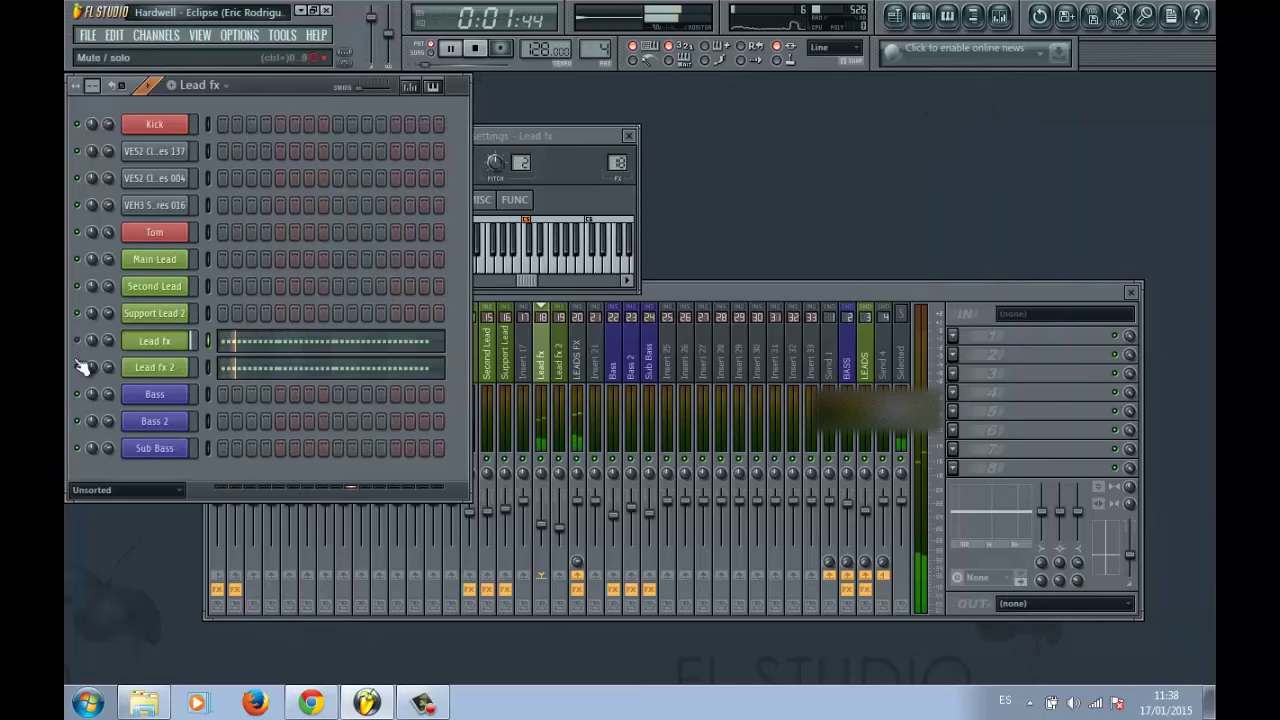
click(157, 368)
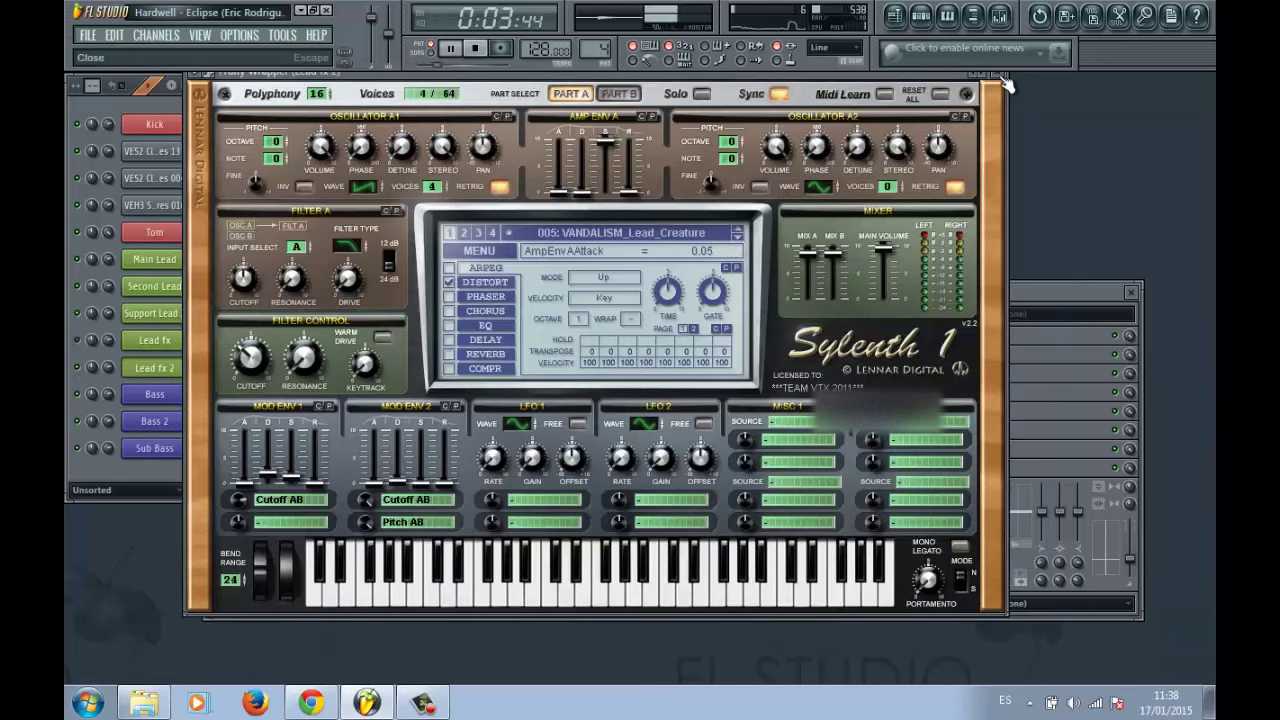
click(1000, 86)
click(190, 341)
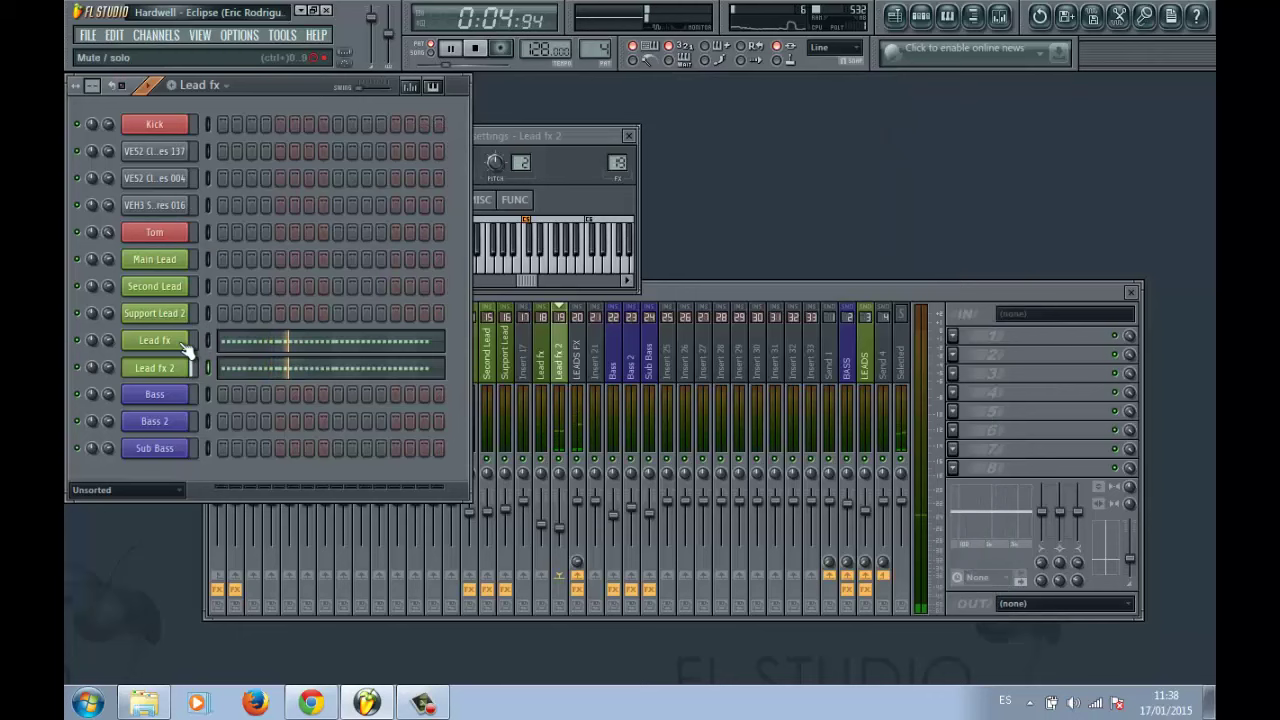
Inspect the Fruity Delay 2, Fruity Reeverb 2 and Fruity Parametric EQ 2 on mixer track LEADS FX.
click(724, 290)
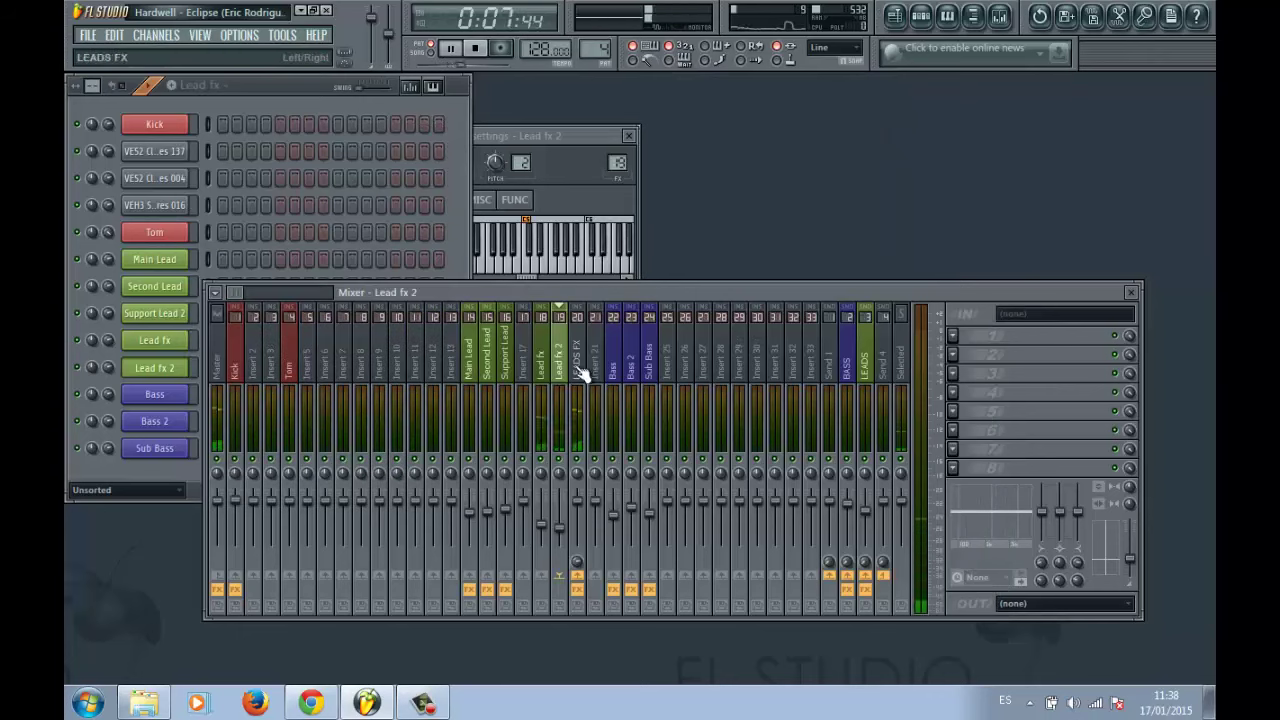
click(579, 367)
click(975, 336)
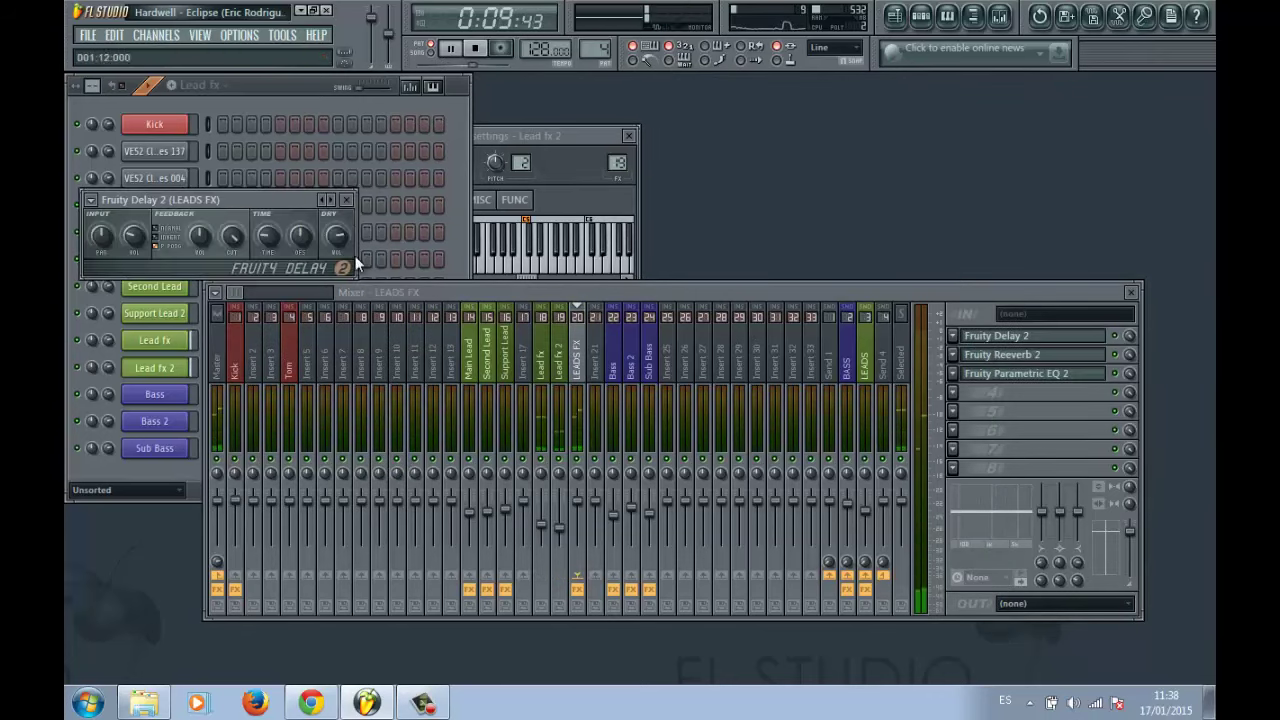
click(347, 200)
click(1036, 356)
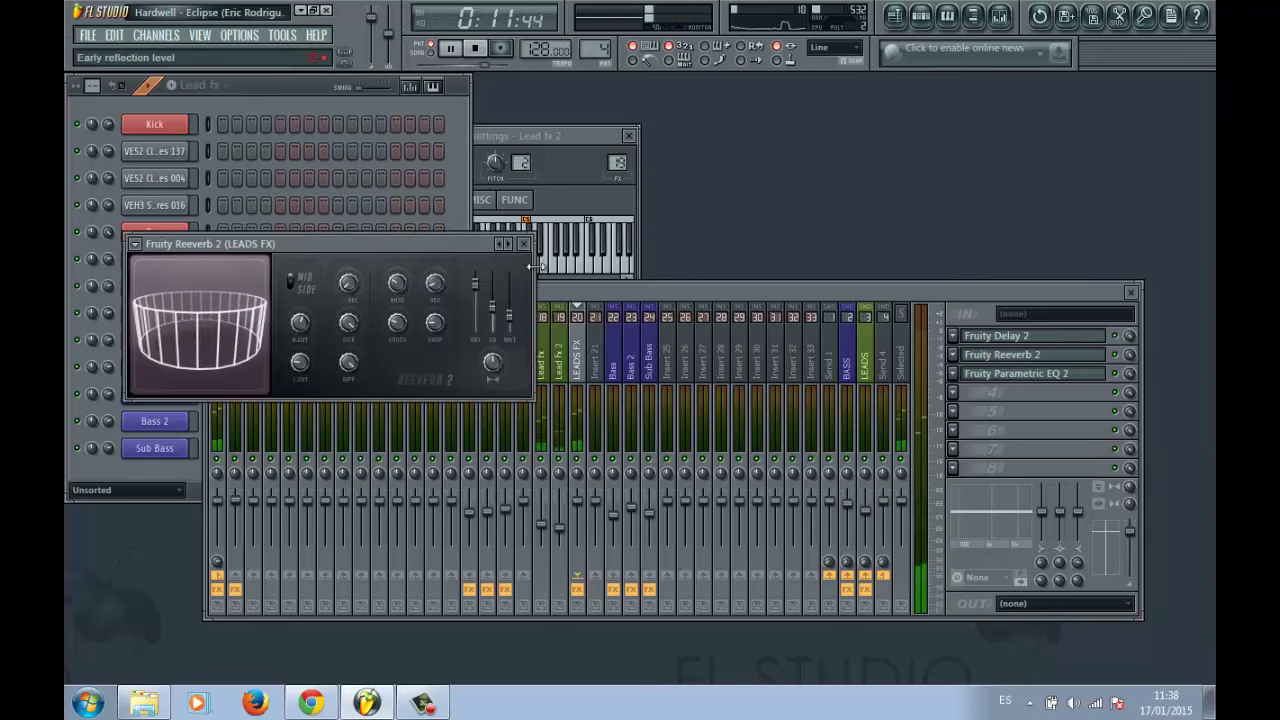
click(523, 244)
click(1025, 373)
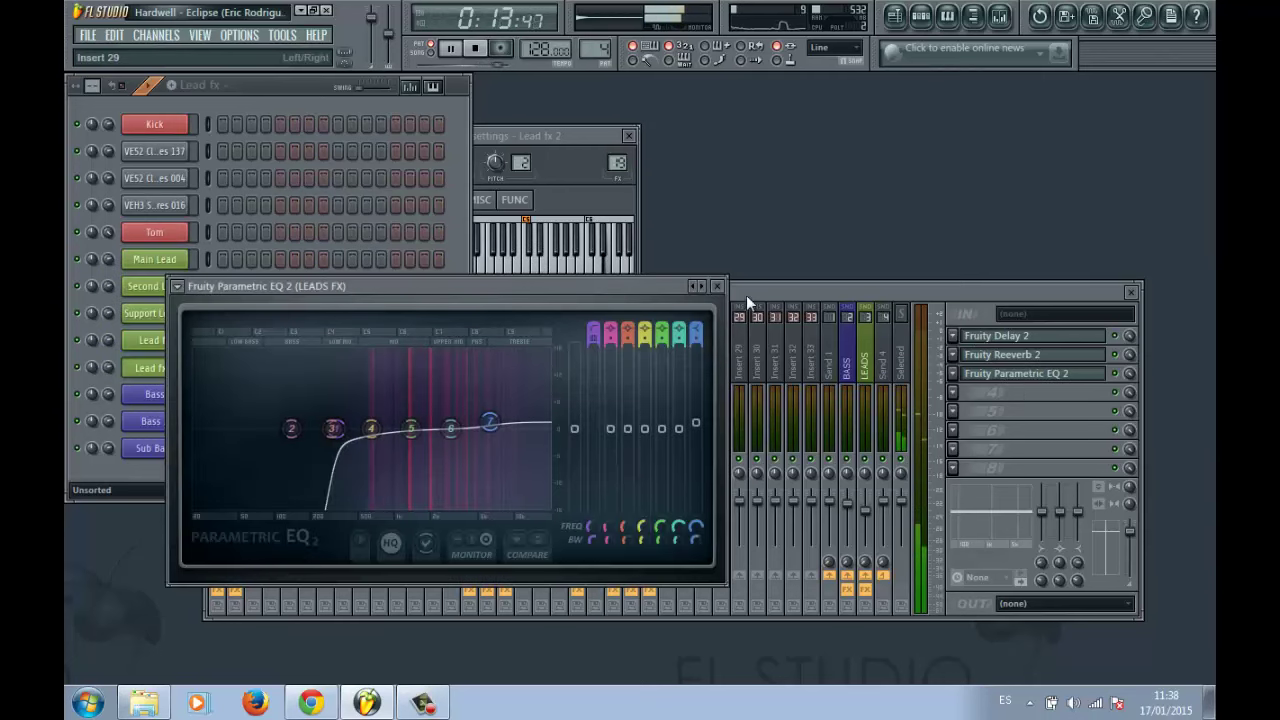
click(718, 287)
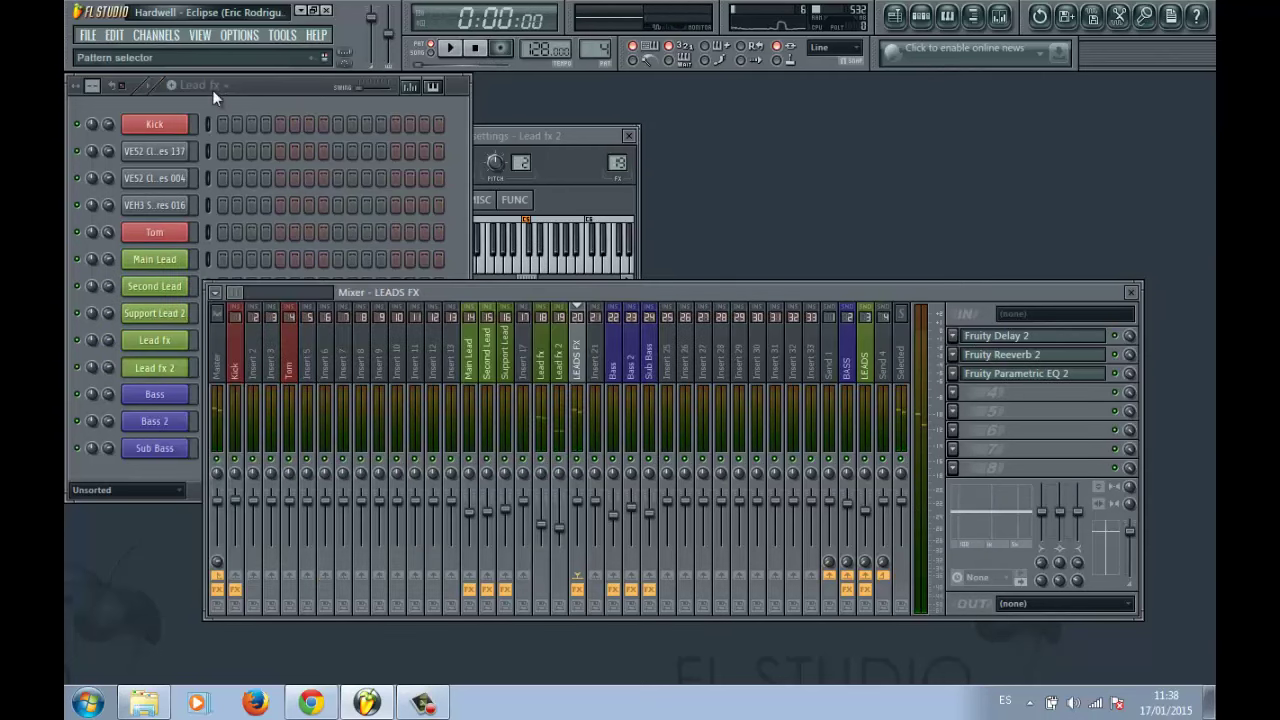
Open the Snare Drop pattern, check the Tom channel's sample settings and its mixer track, and play the pattern.
click(213, 88)
click(215, 174)
click(195, 233)
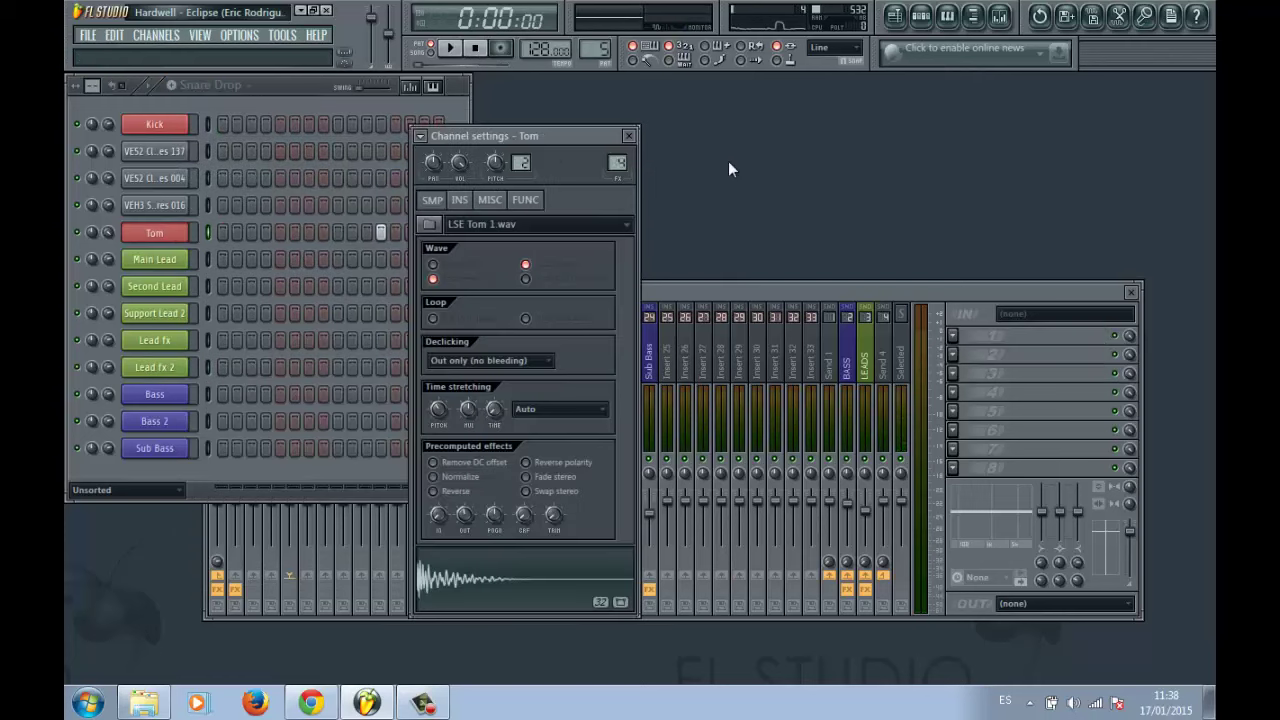
click(628, 136)
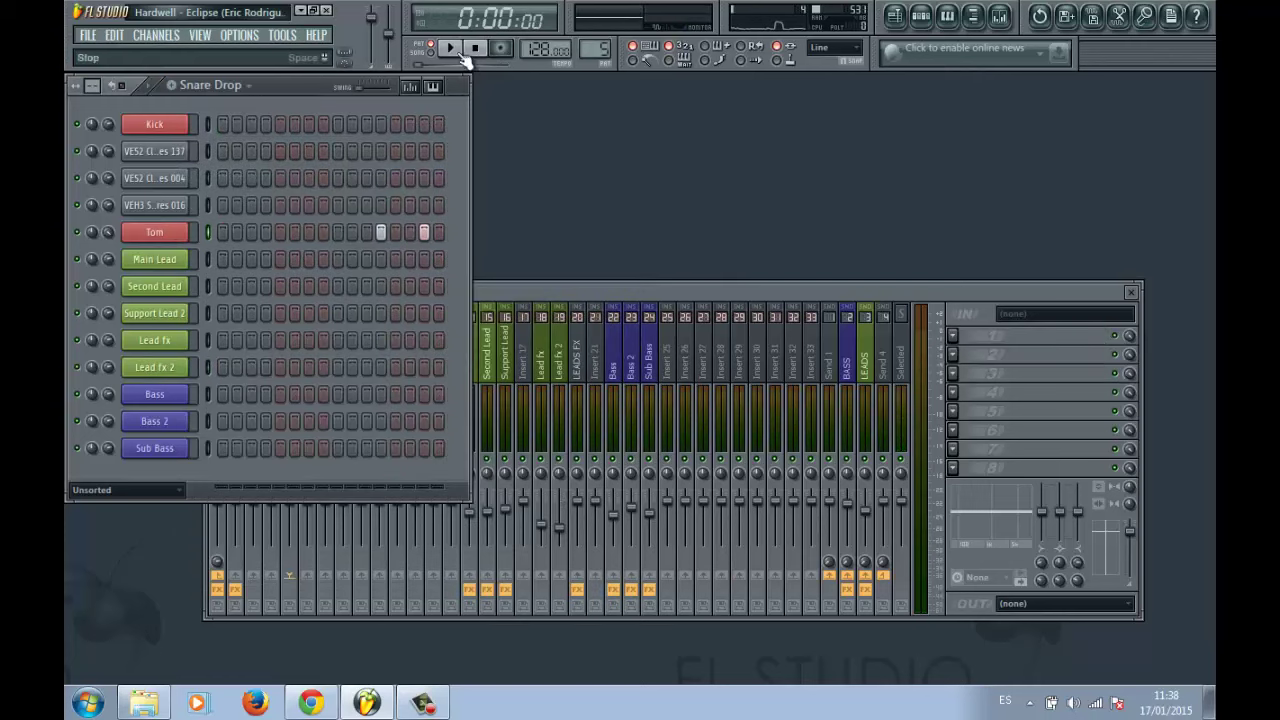
click(518, 291)
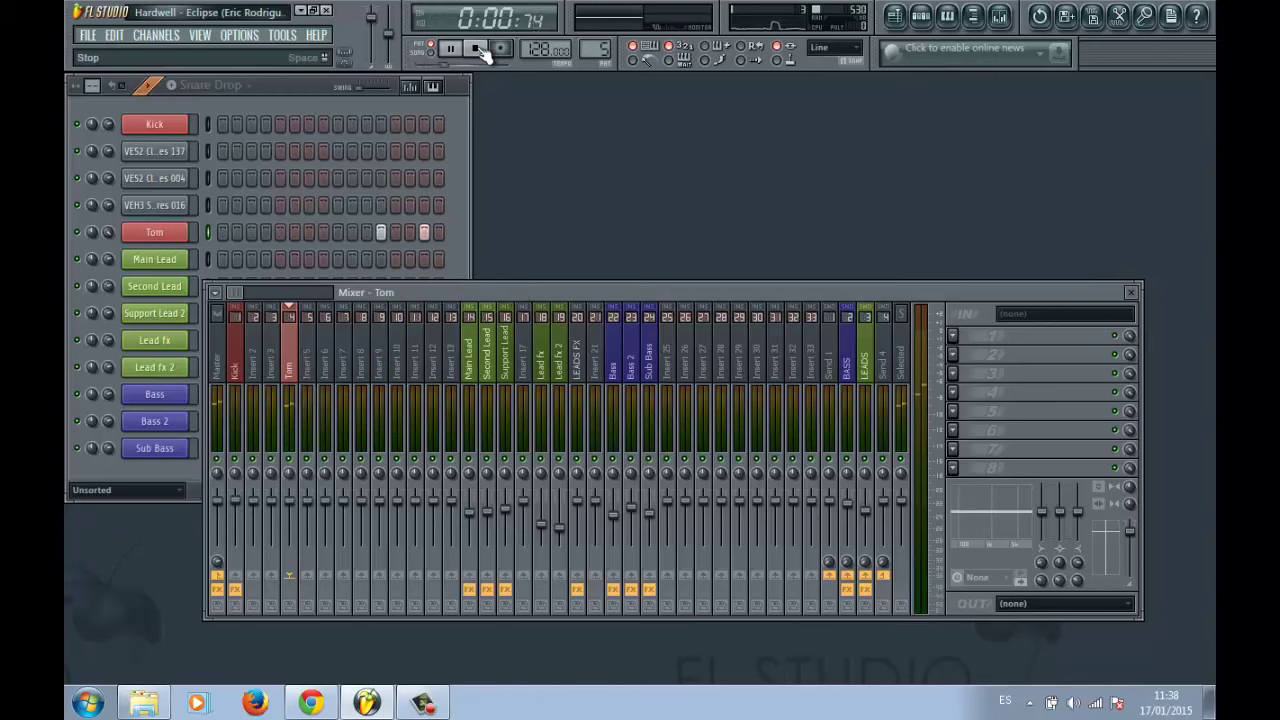
Switch to the Kick pattern and play only playlist track 3 from bar 13.
click(230, 90)
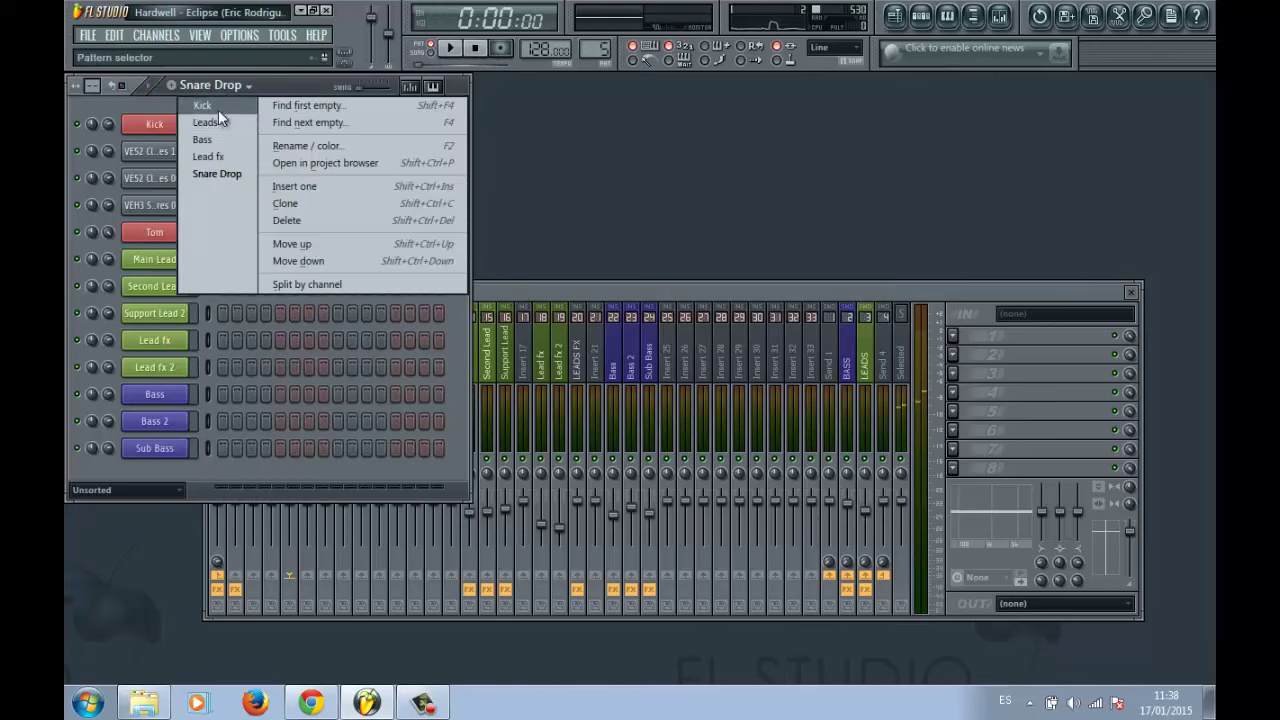
click(218, 110)
click(894, 15)
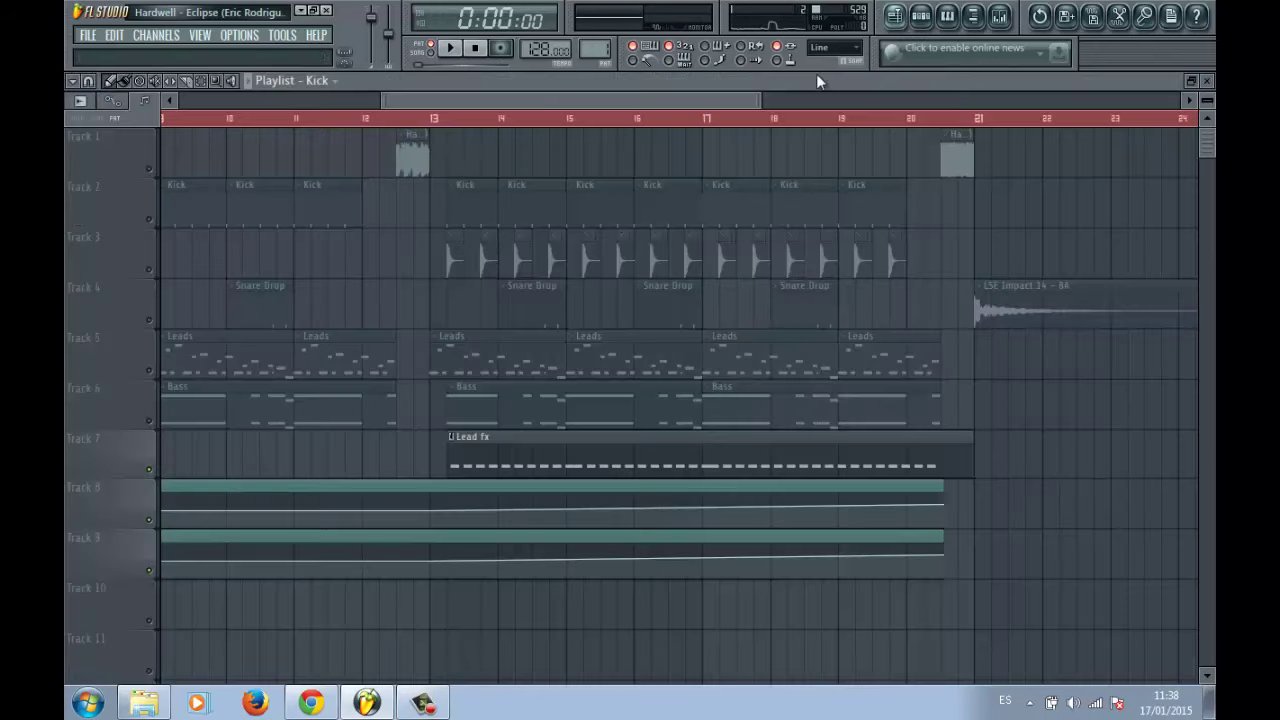
right_click(148, 271)
click(434, 120)
click(454, 50)
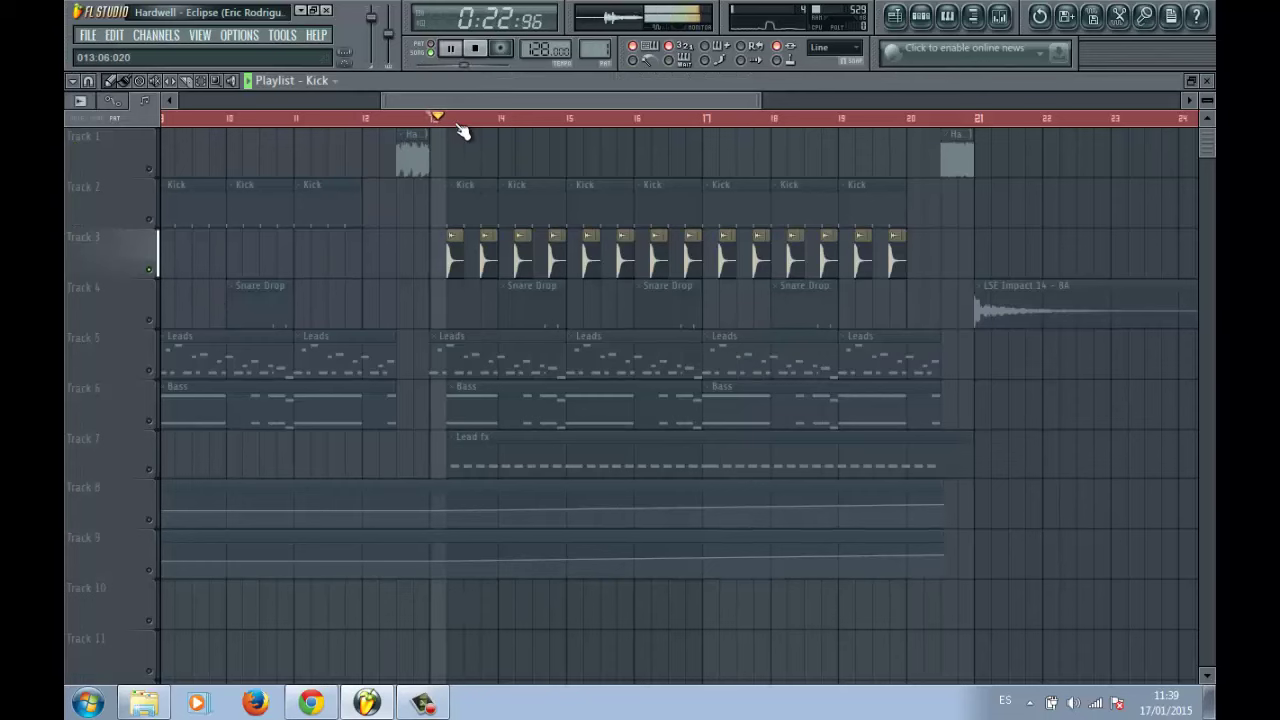
Separate the first two overlapping claps by moving the LSE Clap 7 clip to Track 4, enable that track, and stop playback.
scroll(462, 127, up, 2)
scroll(522, 133, up, 2)
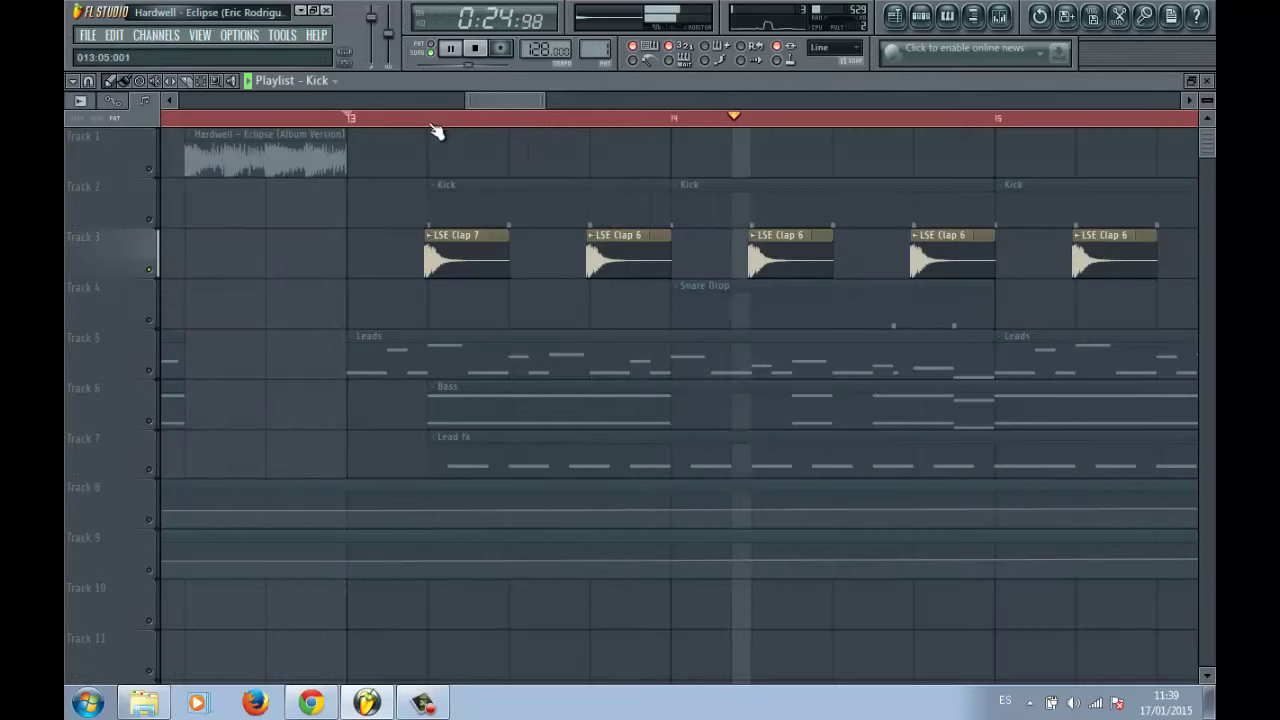
scroll(437, 131, up, 4)
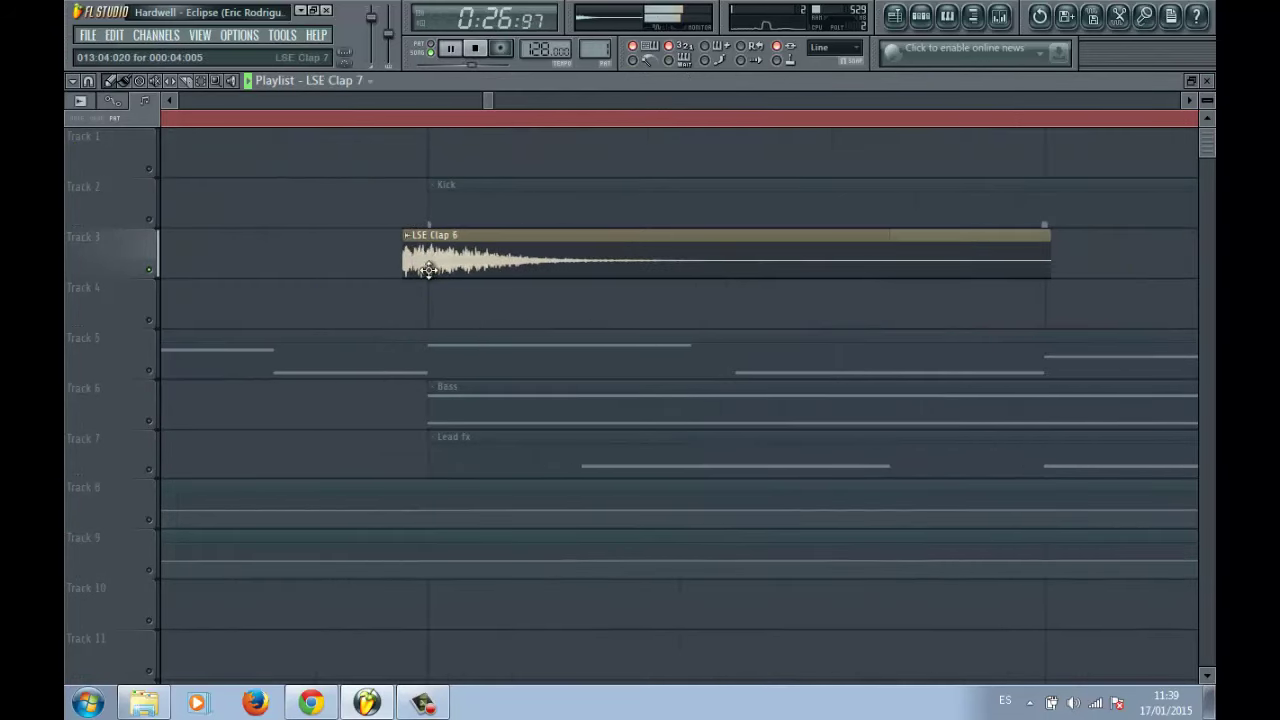
drag(409, 238, 409, 288)
click(148, 324)
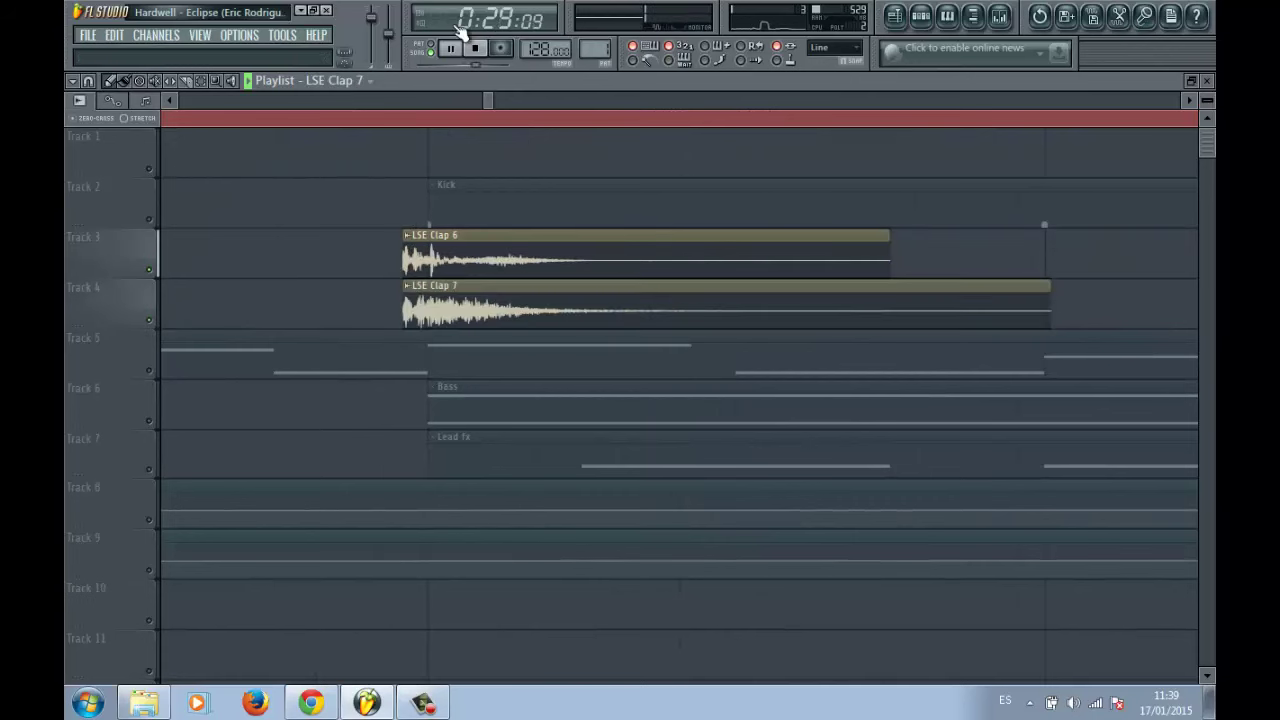
key(space)
Inspect the channel settings and waveforms of the LSE Clap 6 and LSE Clap 7 samples.
double_click(443, 257)
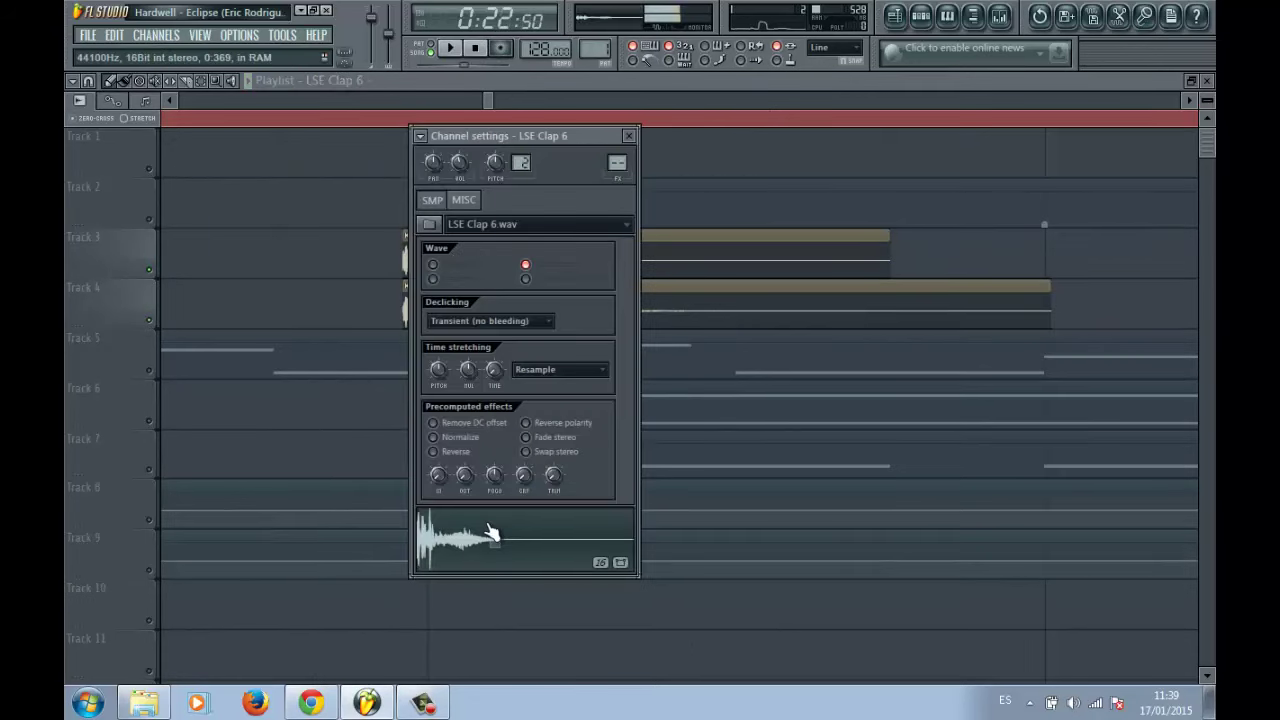
click(630, 137)
double_click(537, 289)
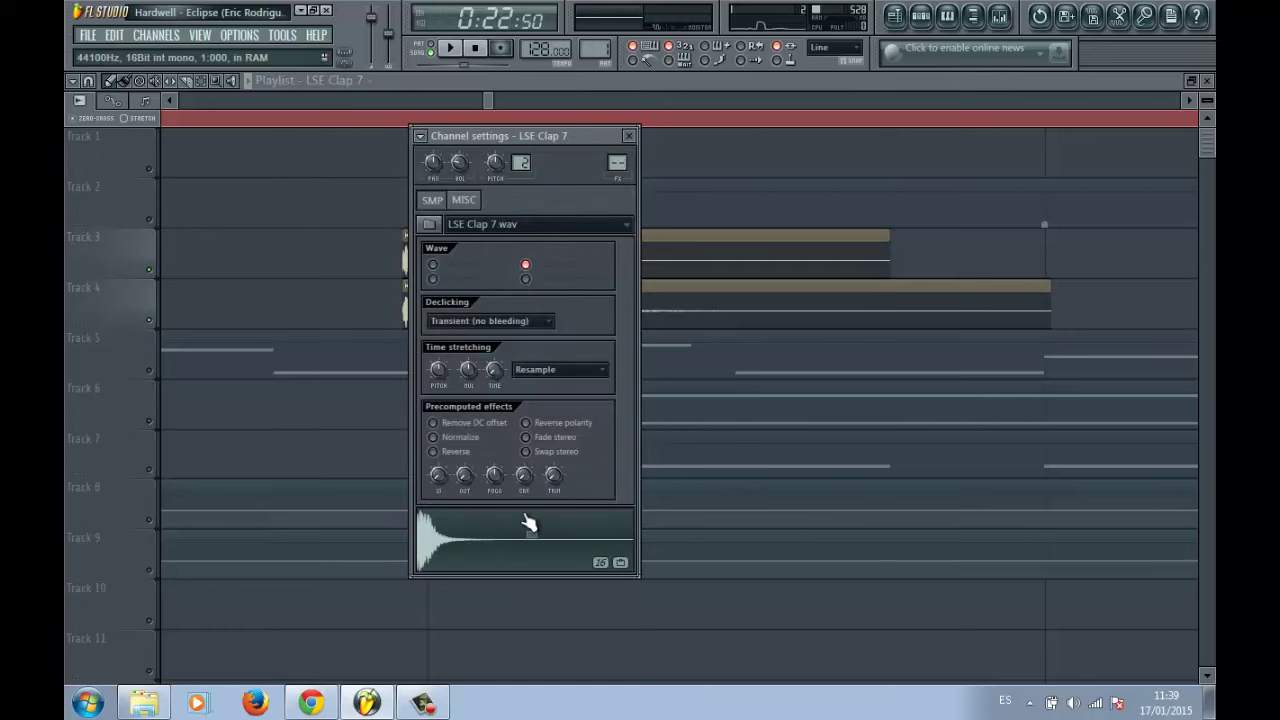
click(628, 135)
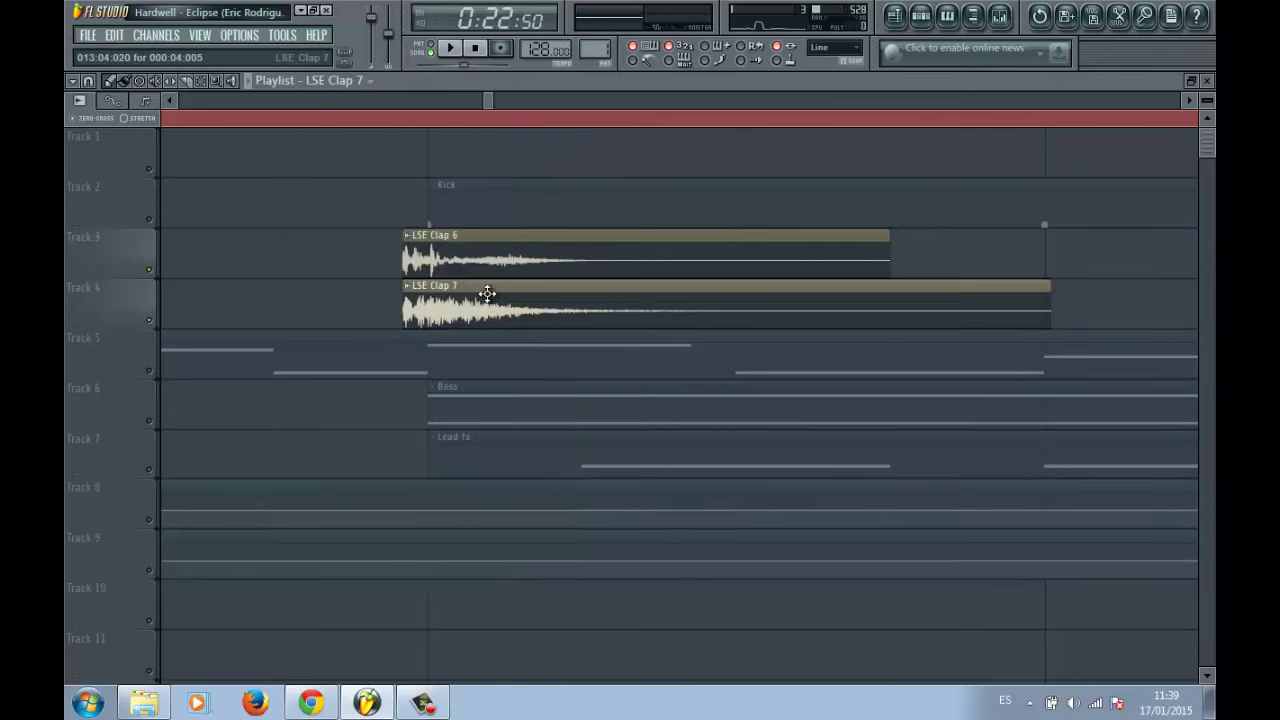
Move the LSE Clap 7 clip back to Track 3 over LSE Clap 6 and briefly play the song.
drag(486, 289, 487, 244)
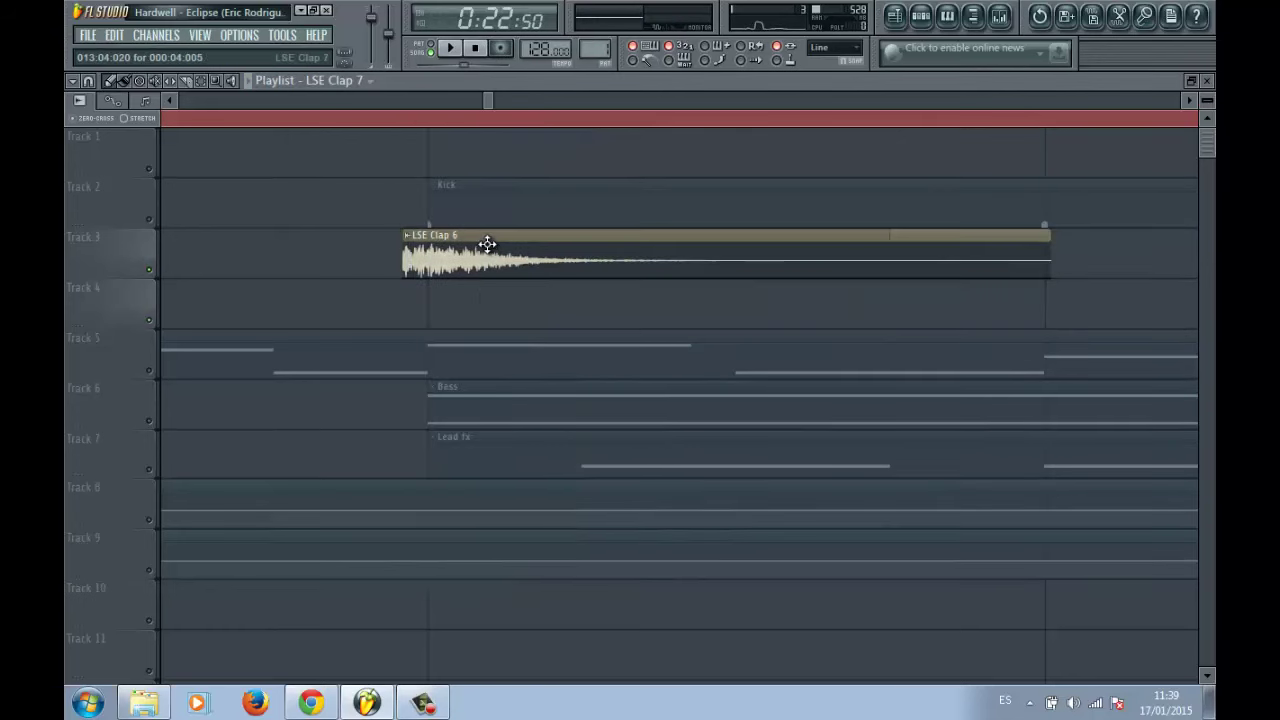
click(453, 50)
click(475, 48)
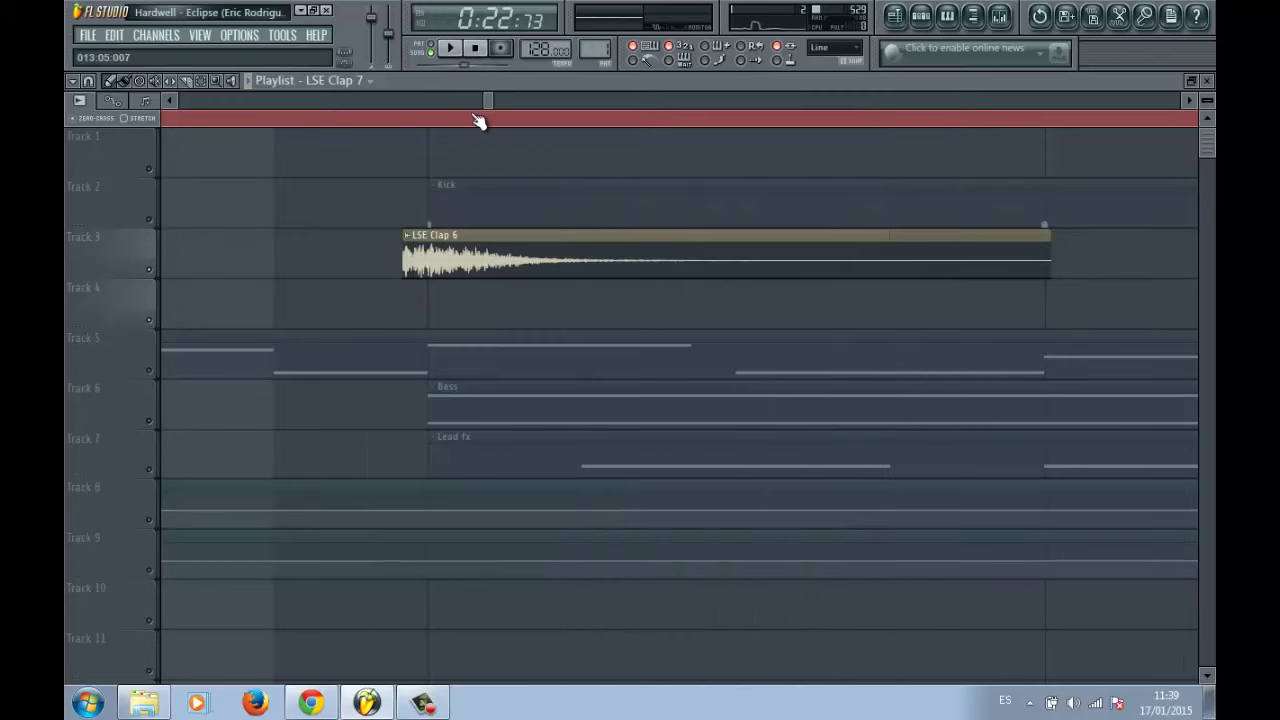
End the solo on playlist Track 3 so every track sounds, and play the song from bar 1.
scroll(478, 120, down, 8)
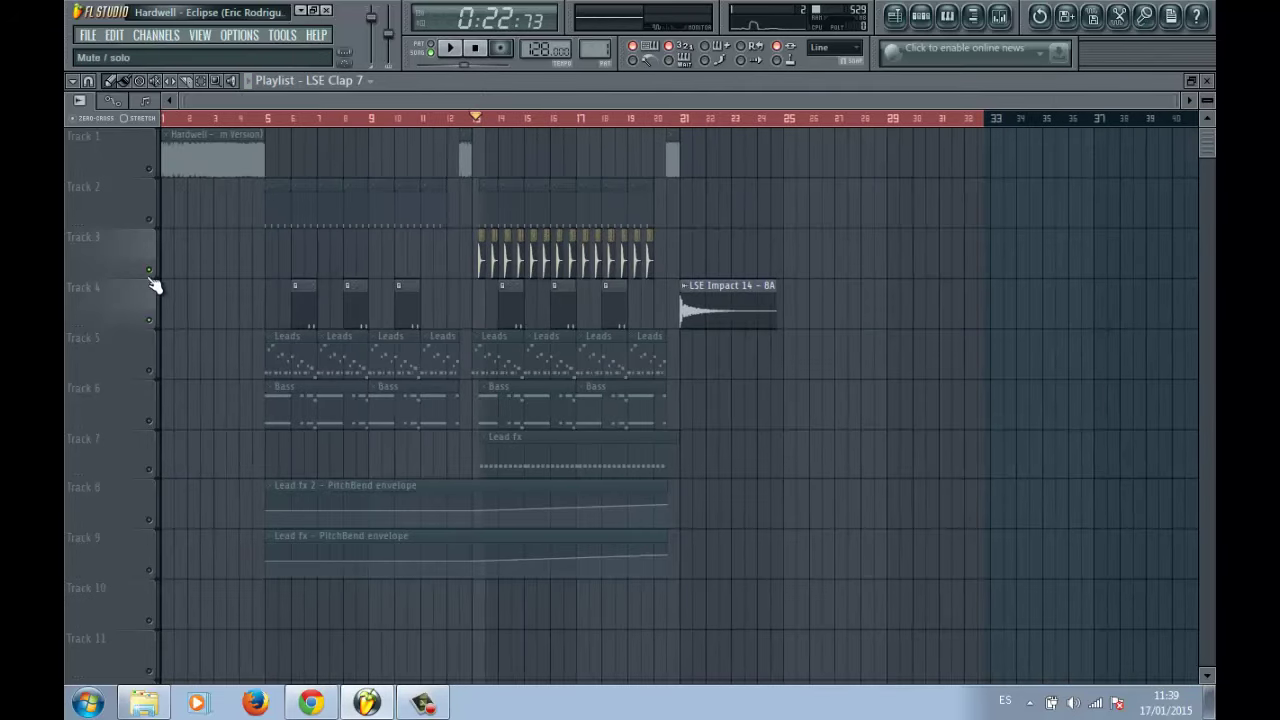
right_click(149, 270)
click(162, 119)
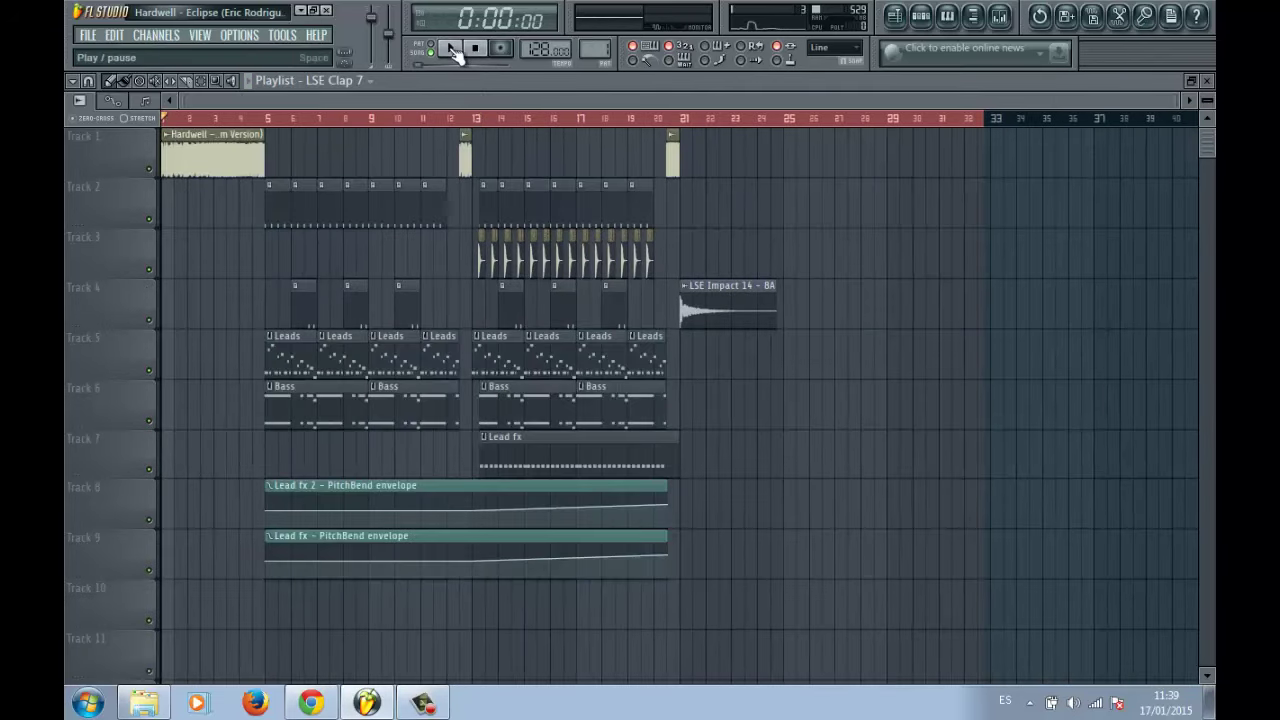
click(452, 50)
Show the Fruity Limiter on the Master mixer track, move it clear of the playlist clips, and close the mixer.
key(F9)
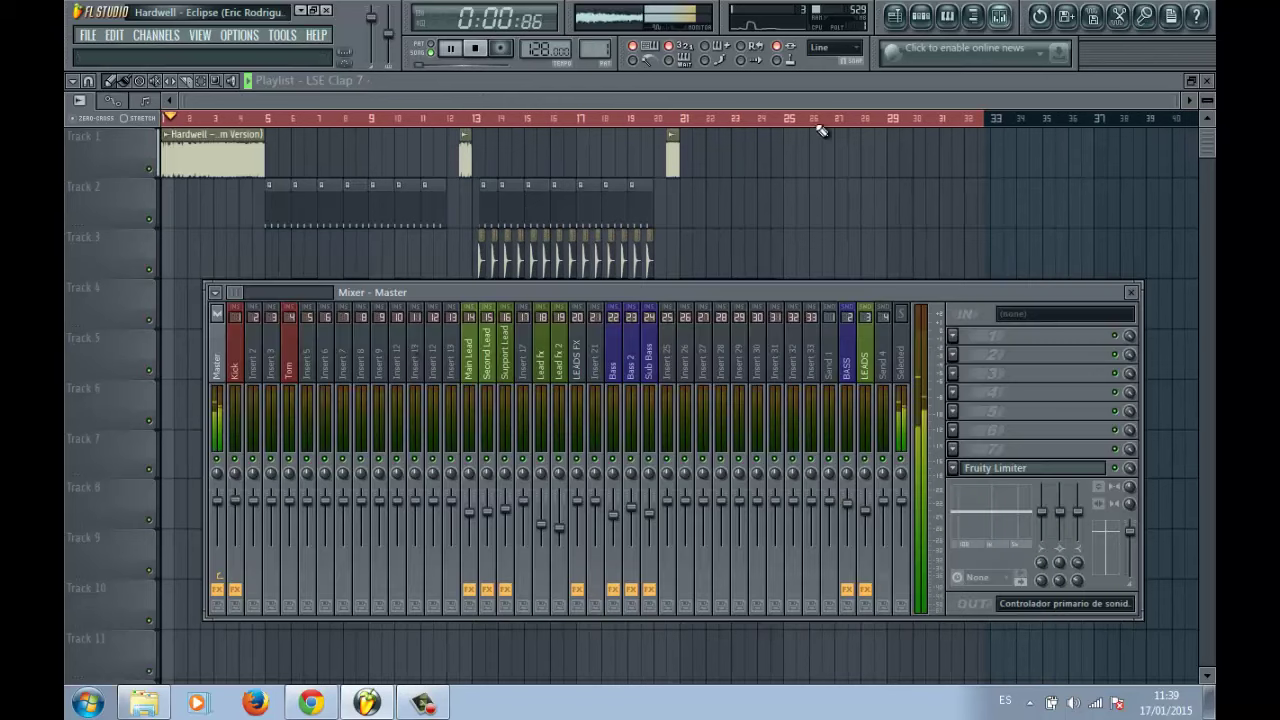
click(1015, 470)
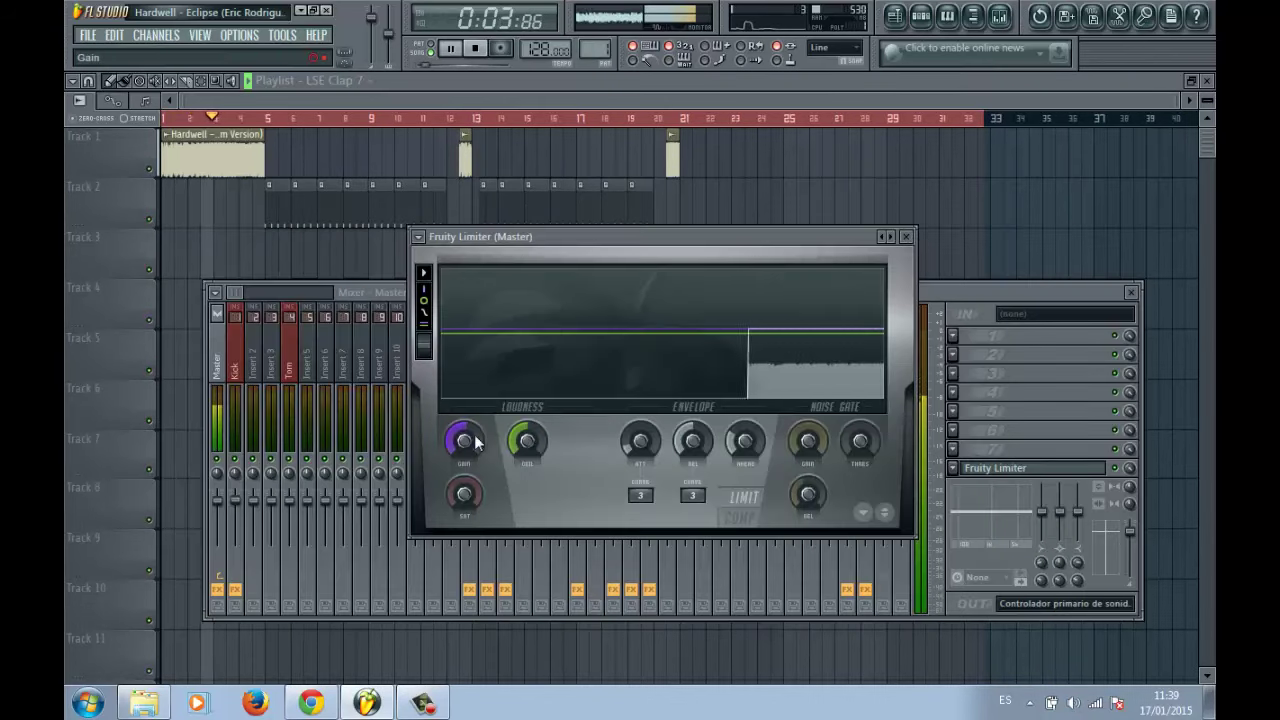
drag(826, 236, 832, 259)
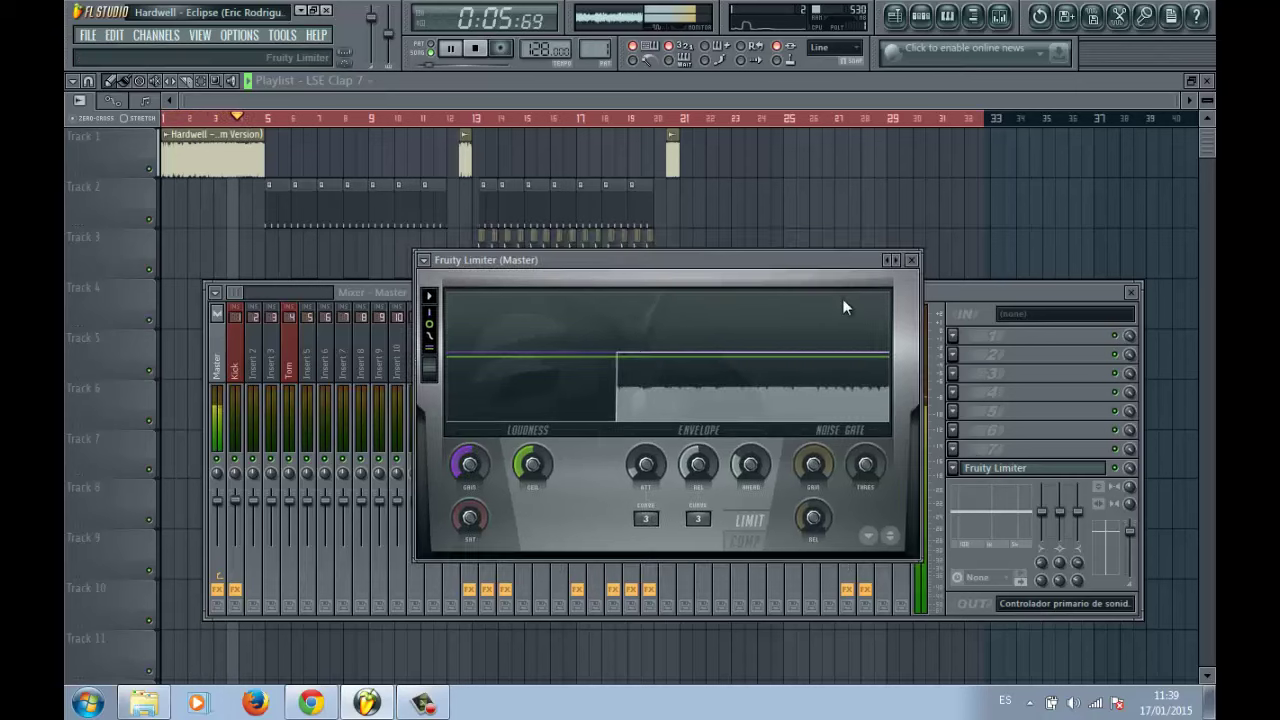
drag(842, 306, 1067, 386)
click(1131, 292)
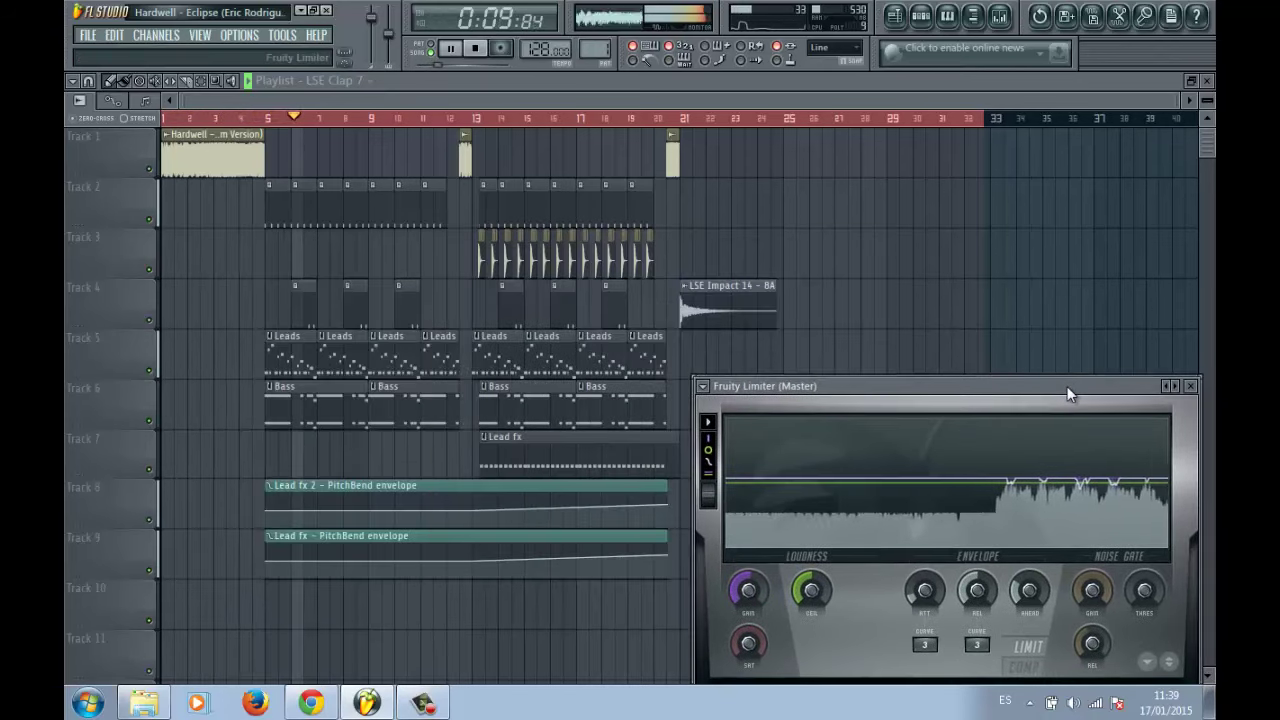